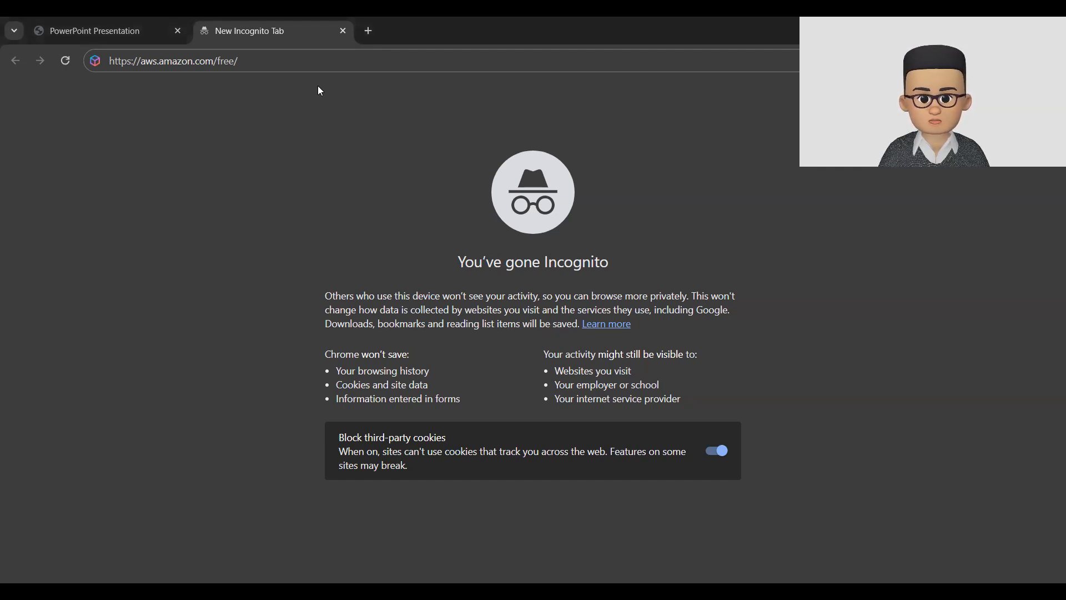
- Load aws.amazon.com/free/ and expand the details of the Amazon EC2 free tier offer
click(284, 63)
key(Return)
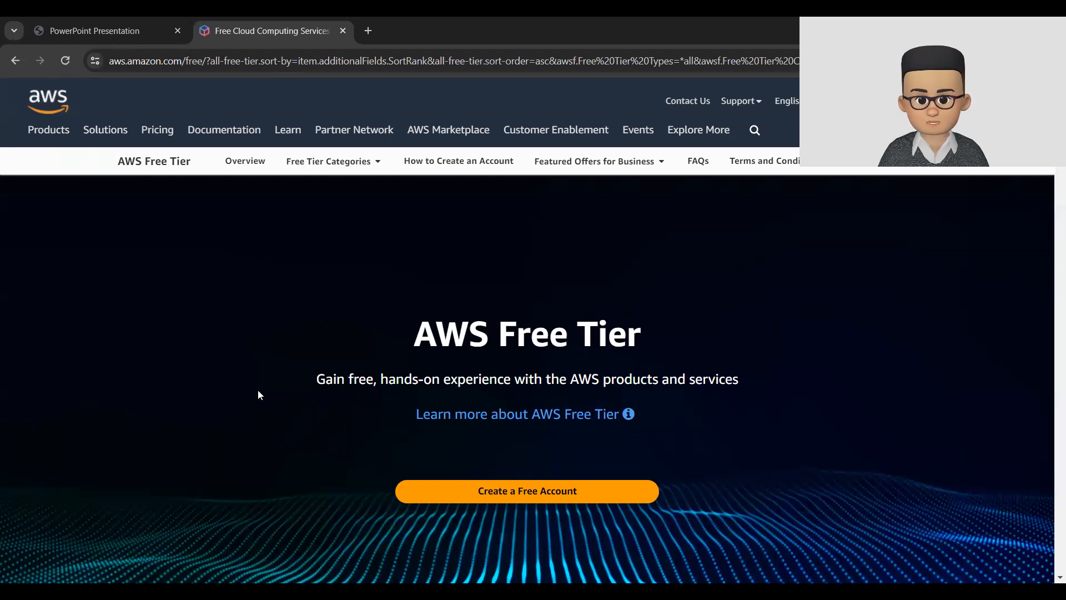
scroll(258, 395, down, 4)
scroll(167, 422, down, 5)
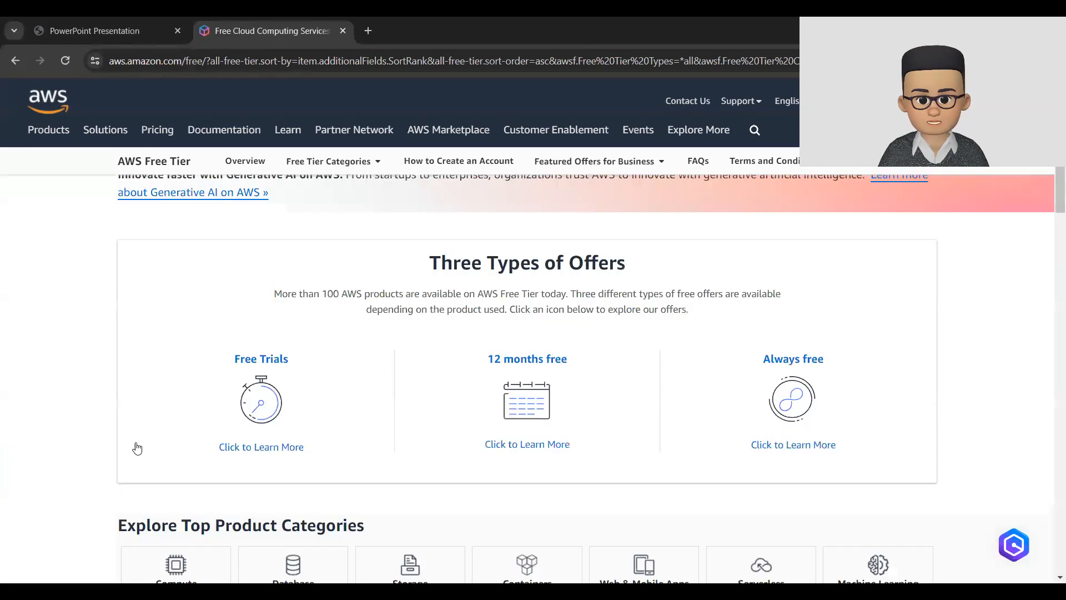
scroll(111, 438, down, 6)
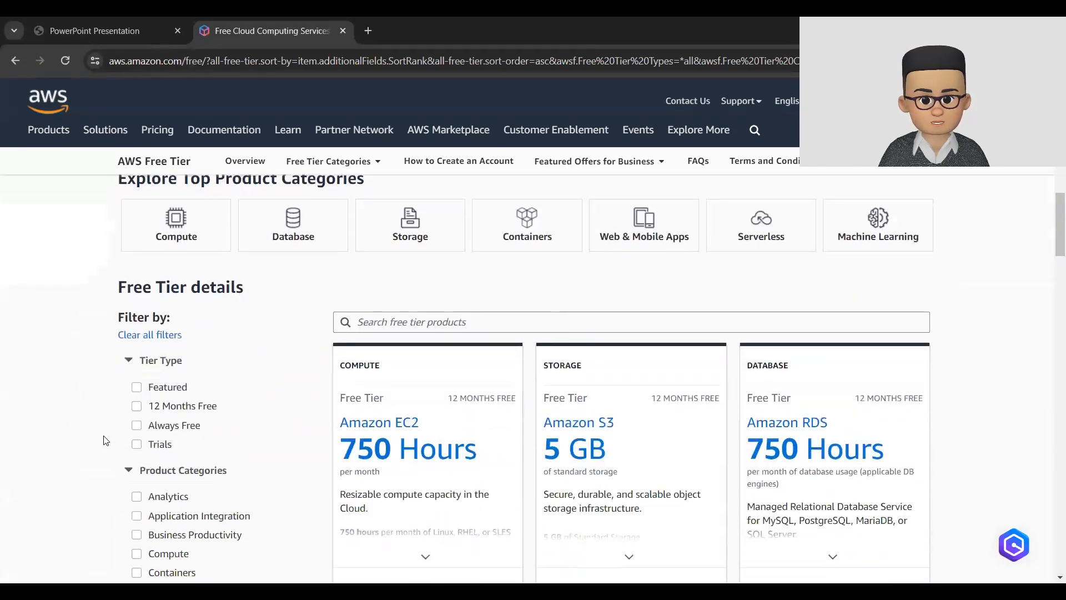
scroll(105, 441, down, 2)
click(425, 422)
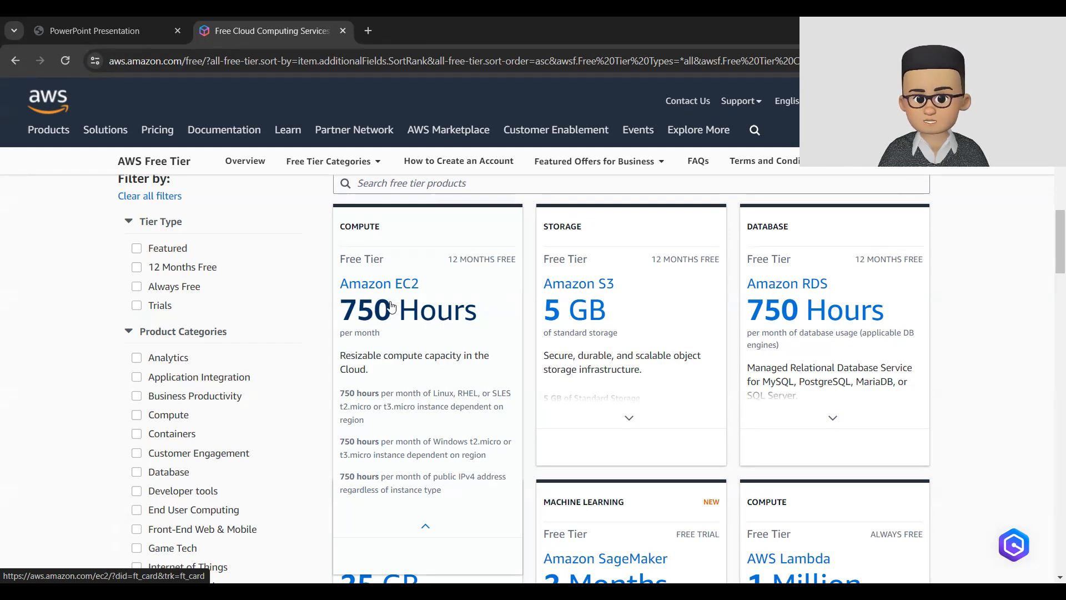
- Go from the Amazon EC2 offer to the EC2 console and start launching an instance
click(383, 285)
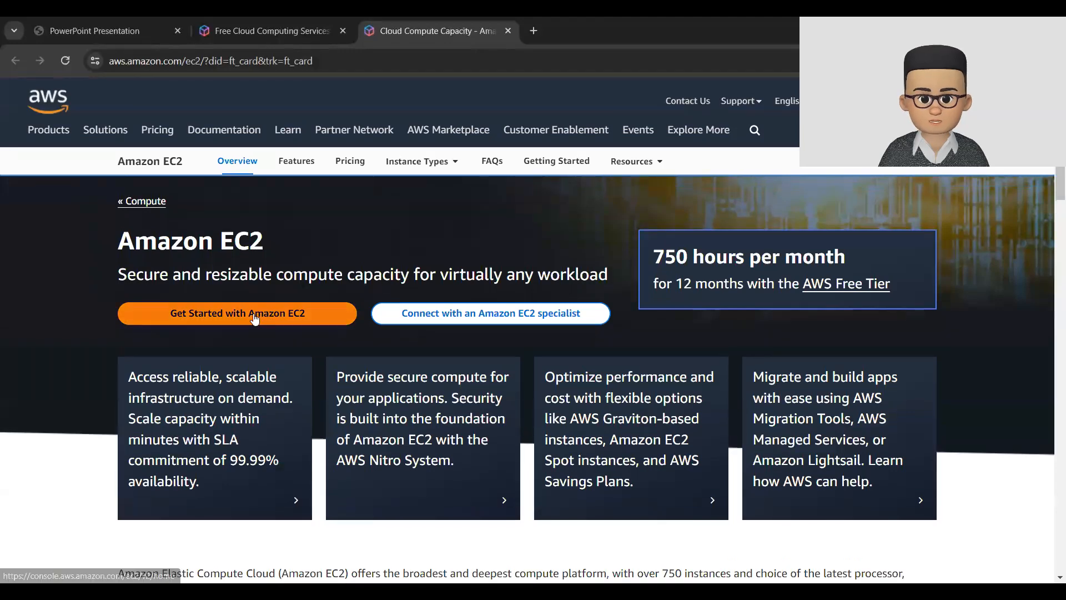
click(254, 314)
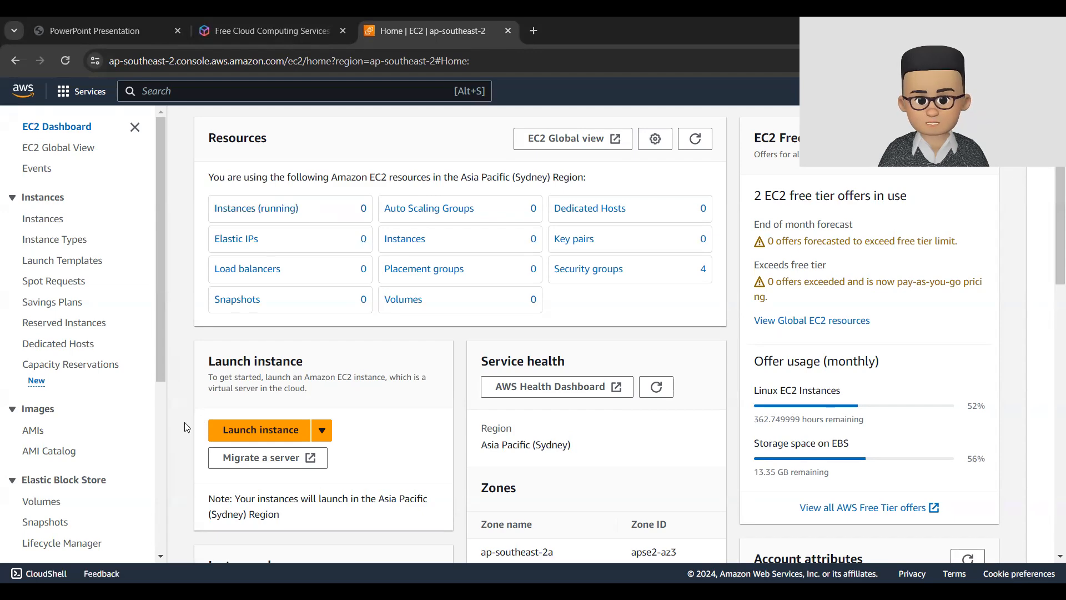
click(289, 443)
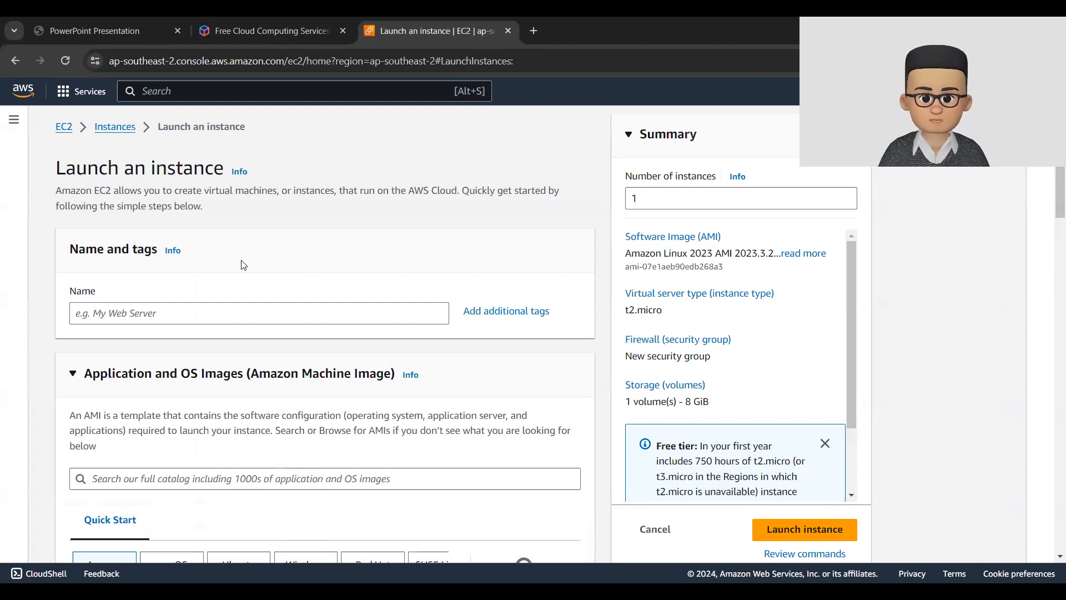
- Name the new instance SAMwebServer
click(220, 315)
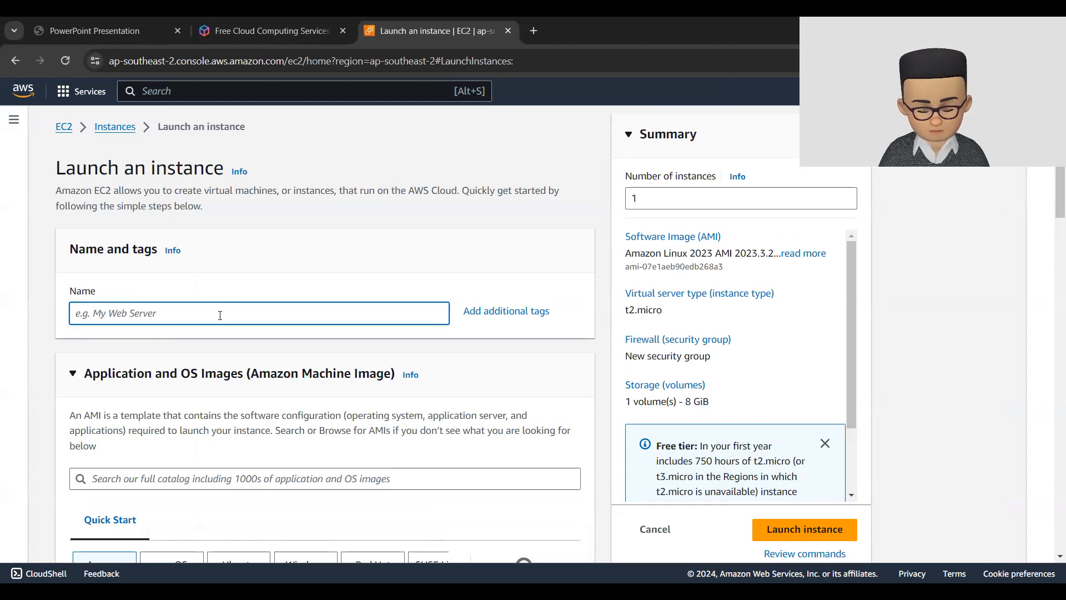
text(SAM)
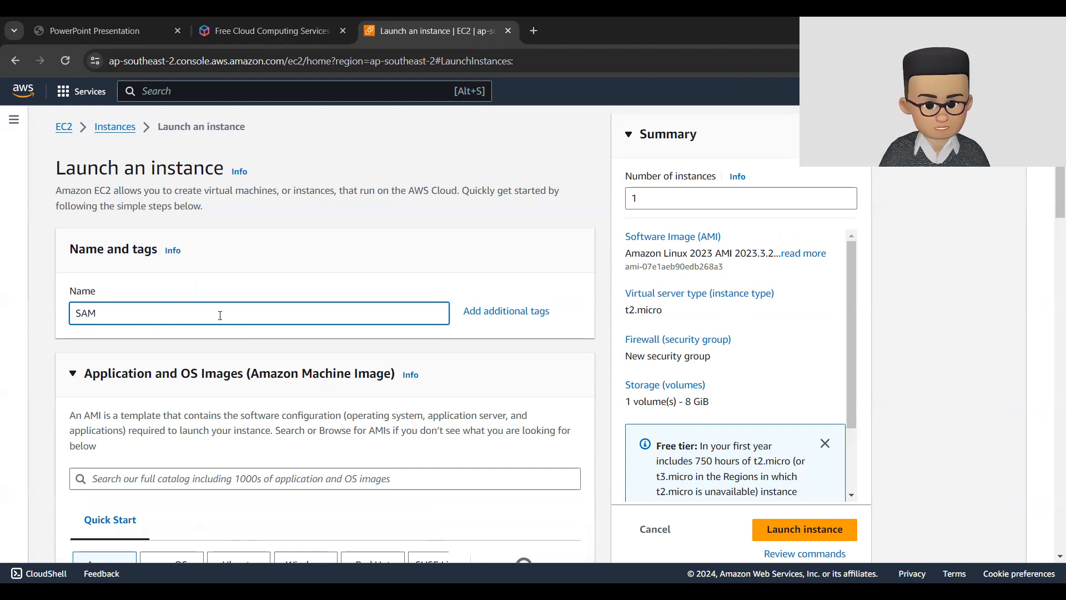
text(web)
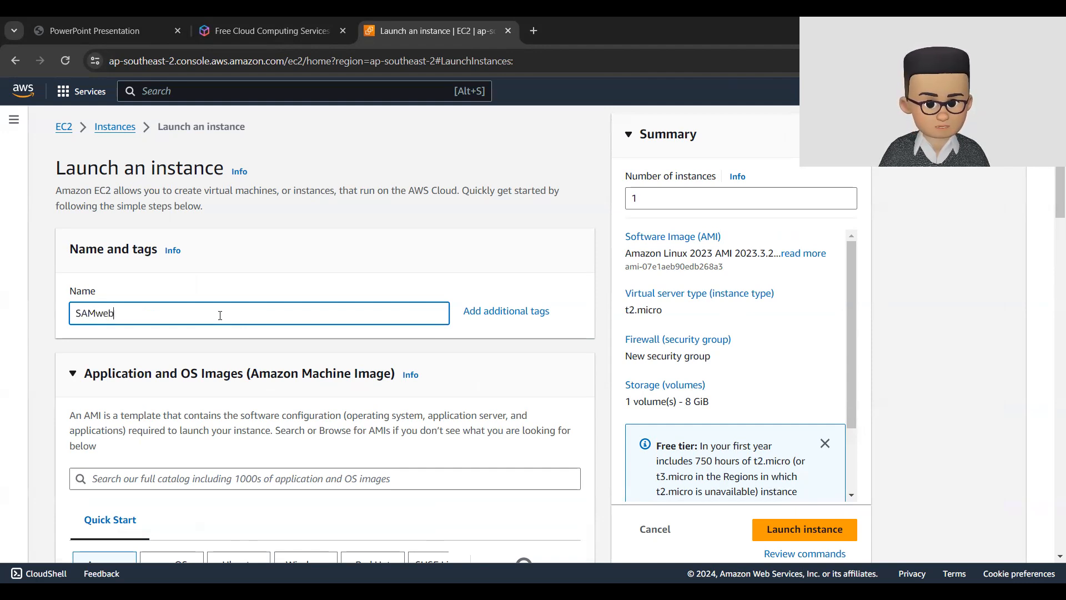
text(Server)
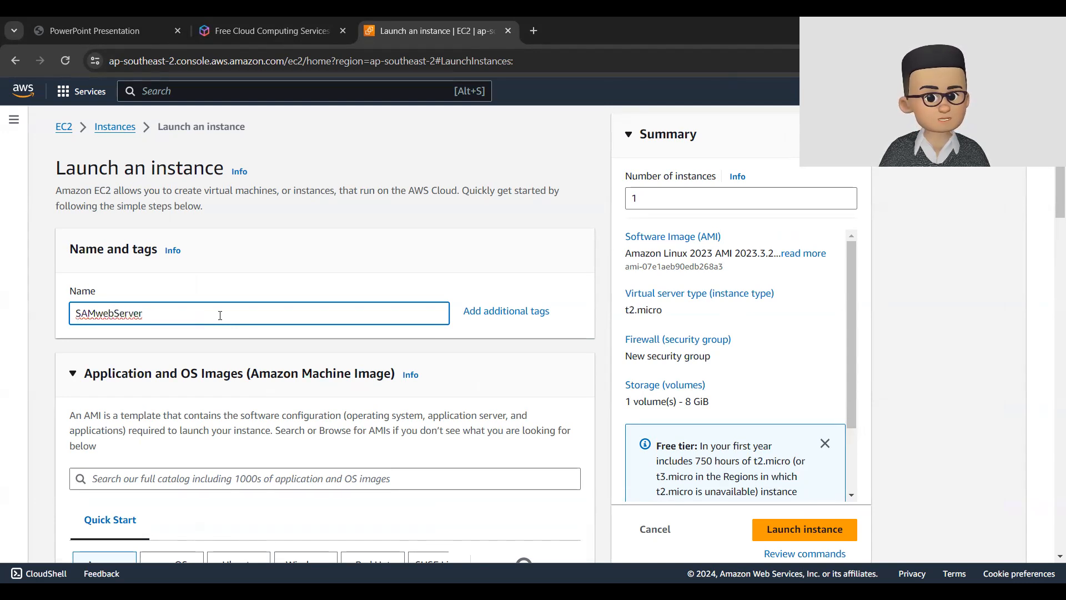
click(263, 295)
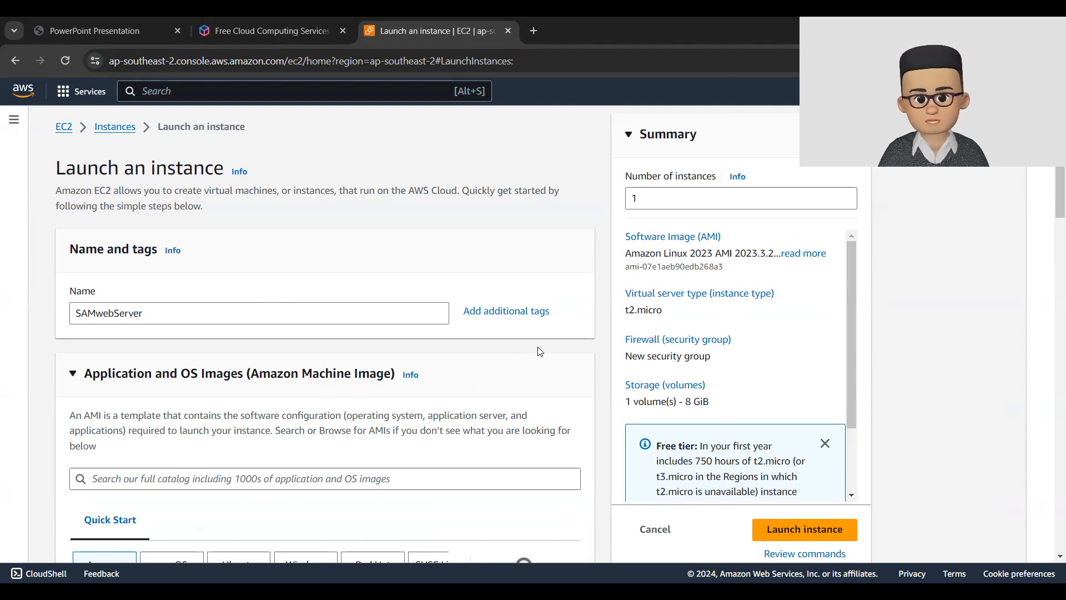
- Choose Ubuntu as the operating system image for the instance
scroll(539, 351, down, 5)
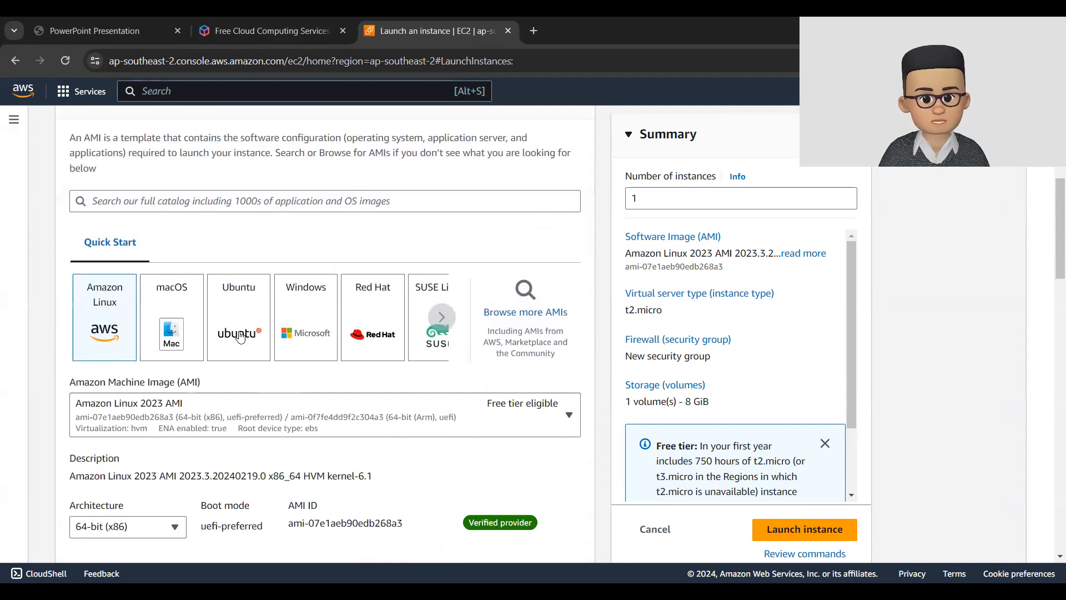
click(240, 338)
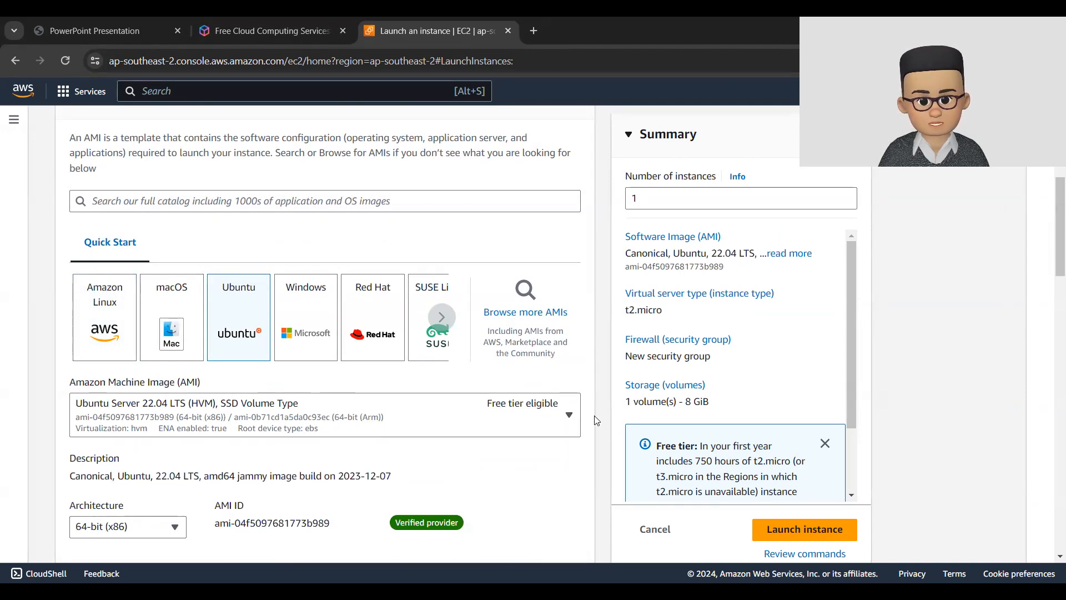
scroll(599, 415, down, 2)
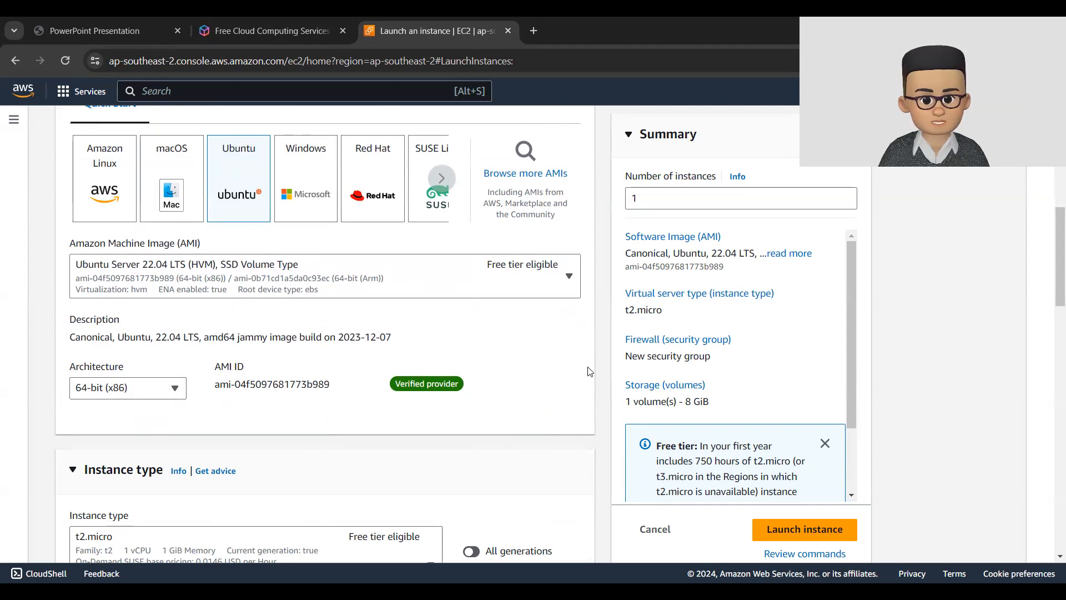
- Look over the selectable instance types without changing the selection
scroll(590, 371, down, 3)
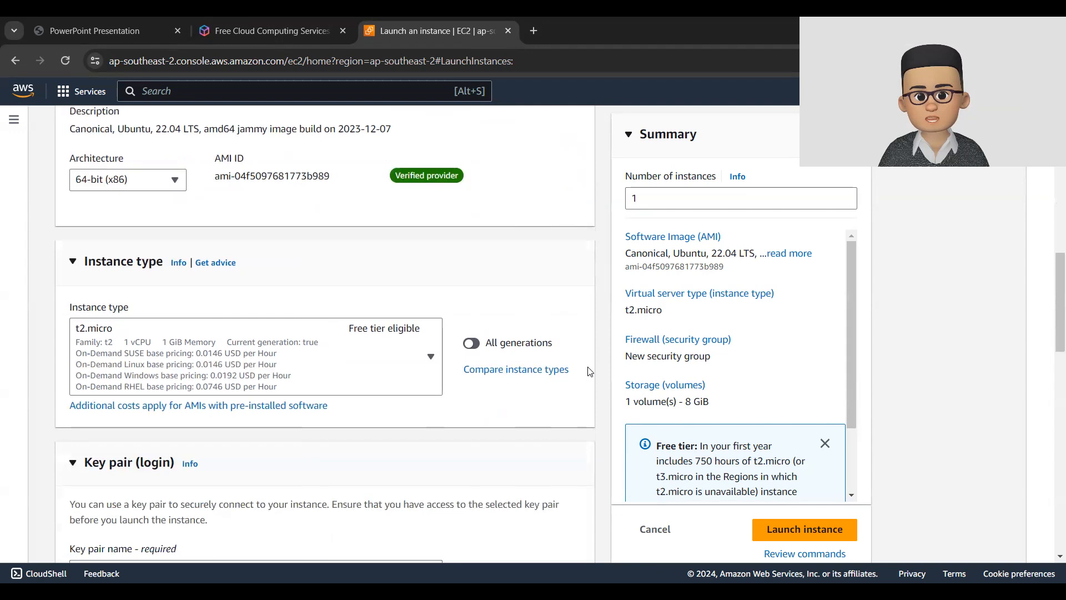
click(431, 357)
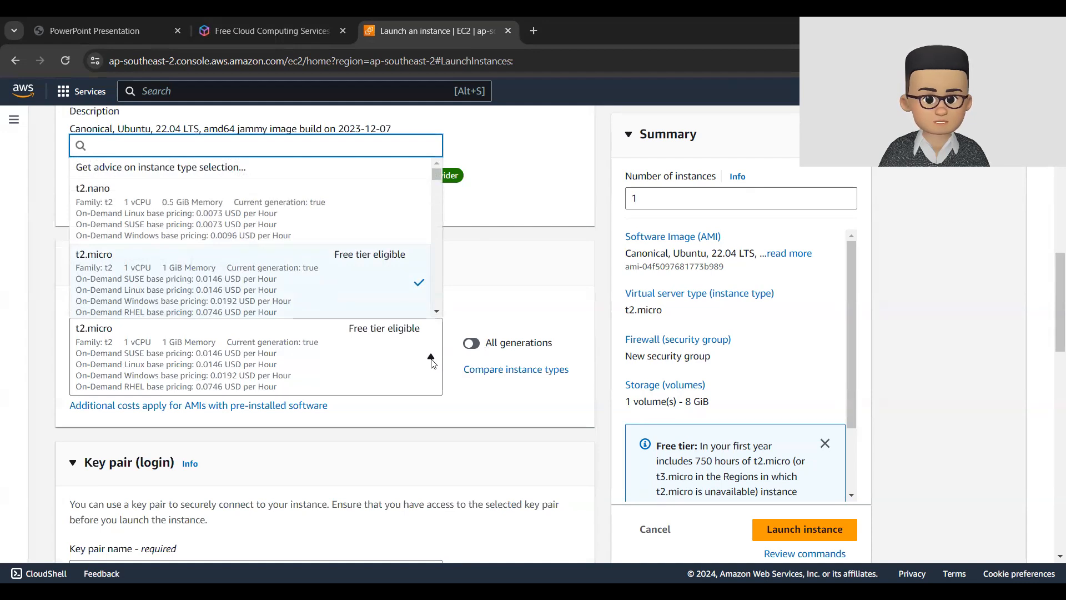
click(558, 276)
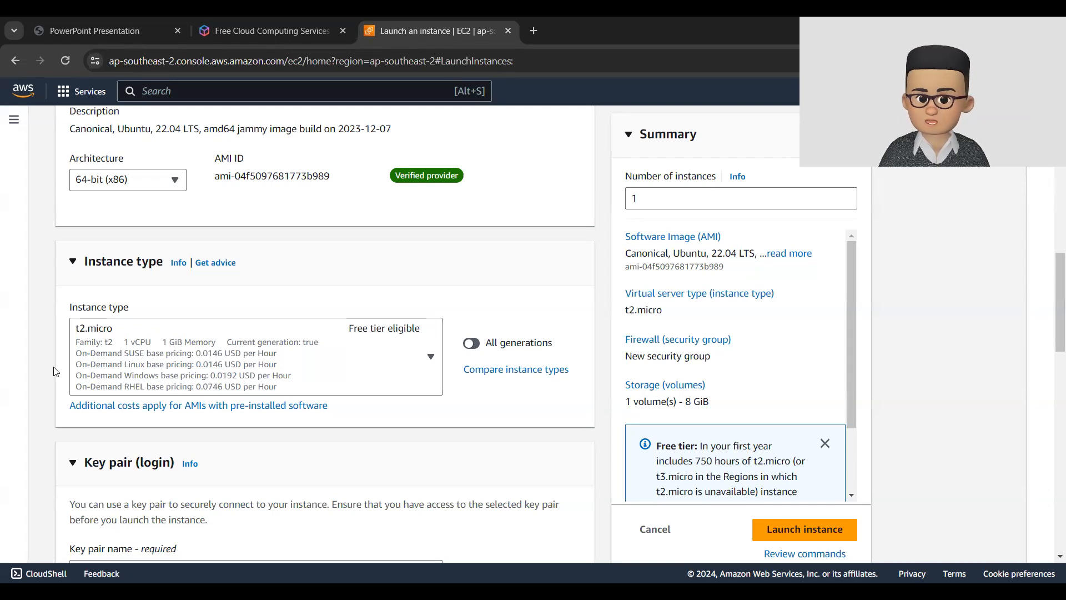
- Check which existing key pairs are offered for logging in to the instance
scroll(56, 371, down, 1)
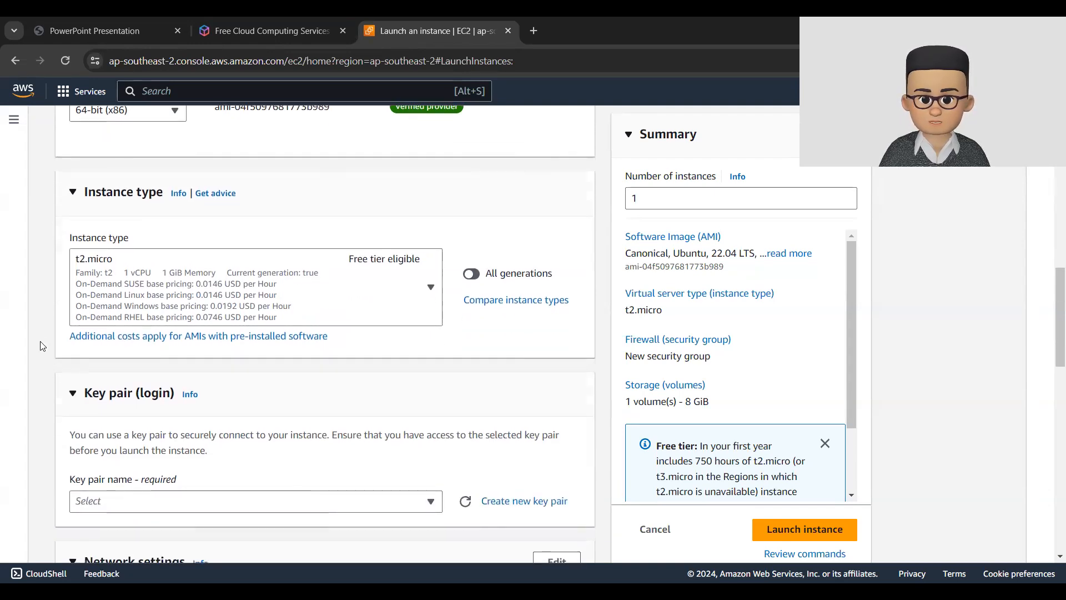
scroll(40, 342, down, 2)
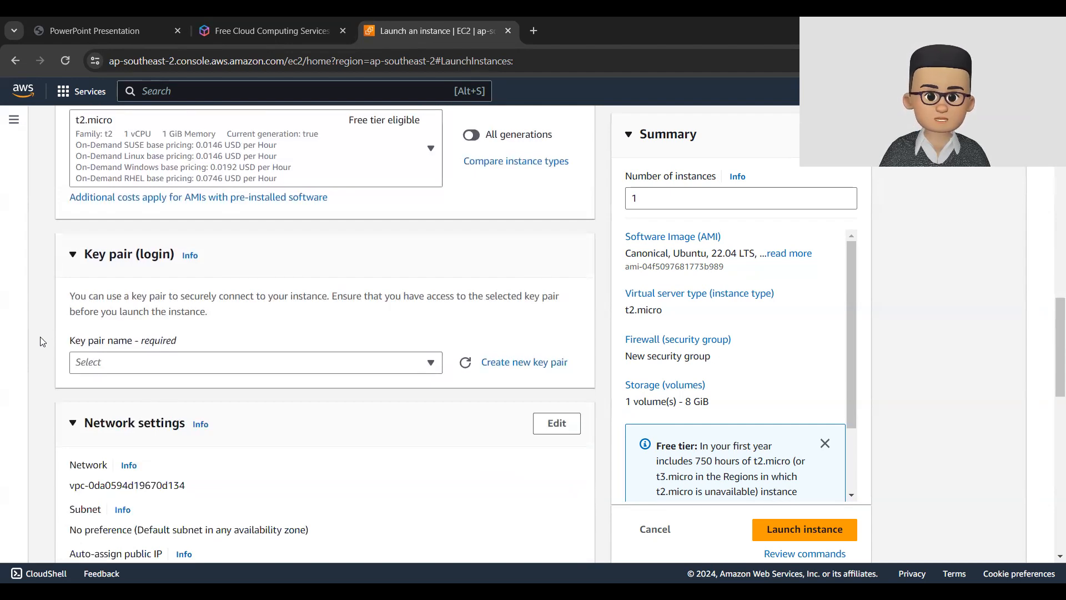
scroll(40, 341, down, 1)
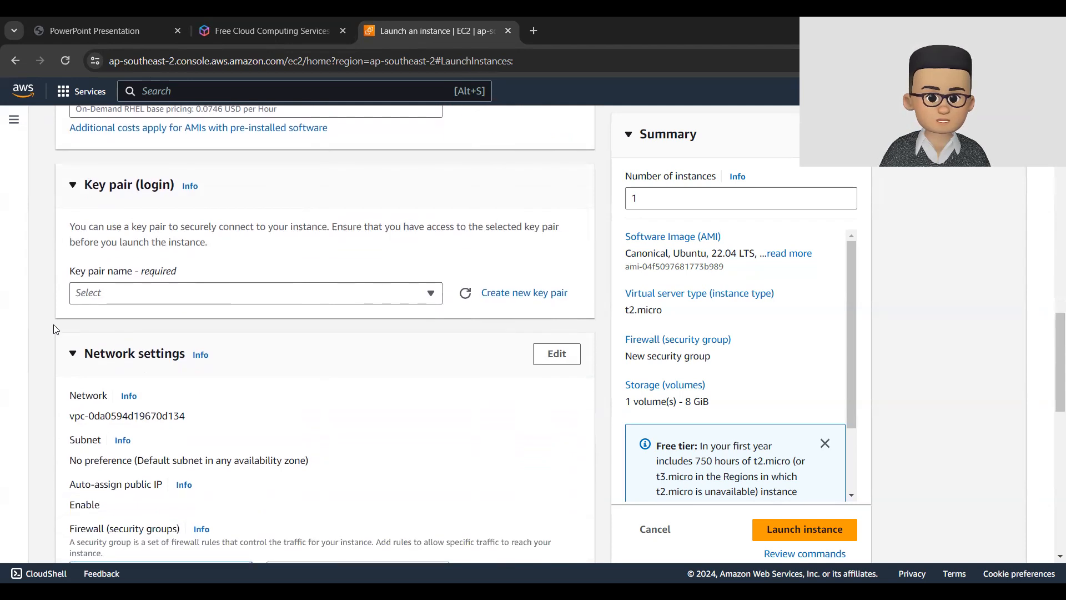
click(432, 293)
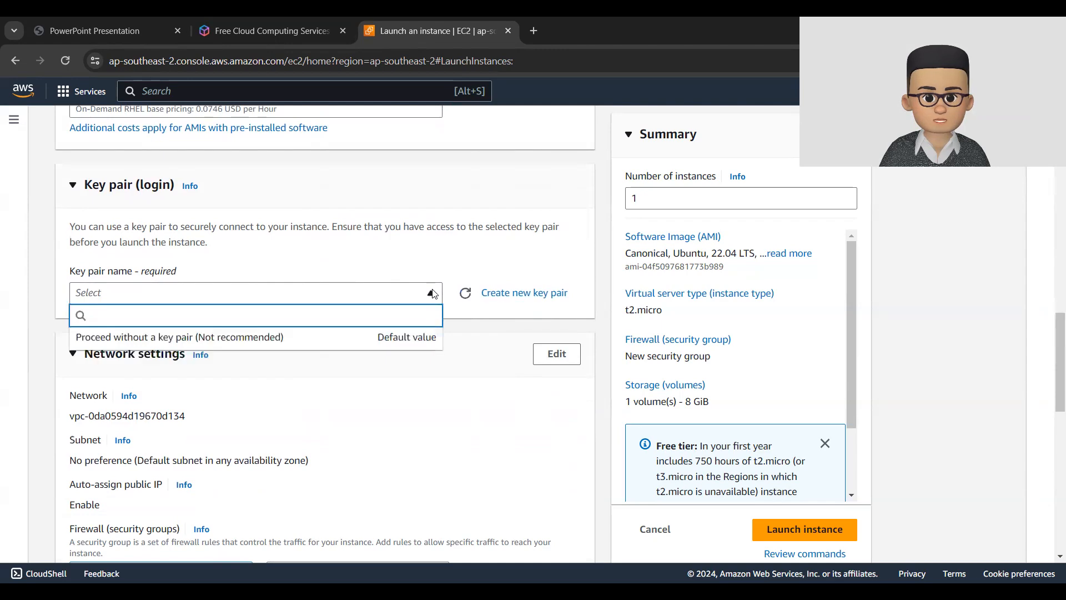
click(364, 269)
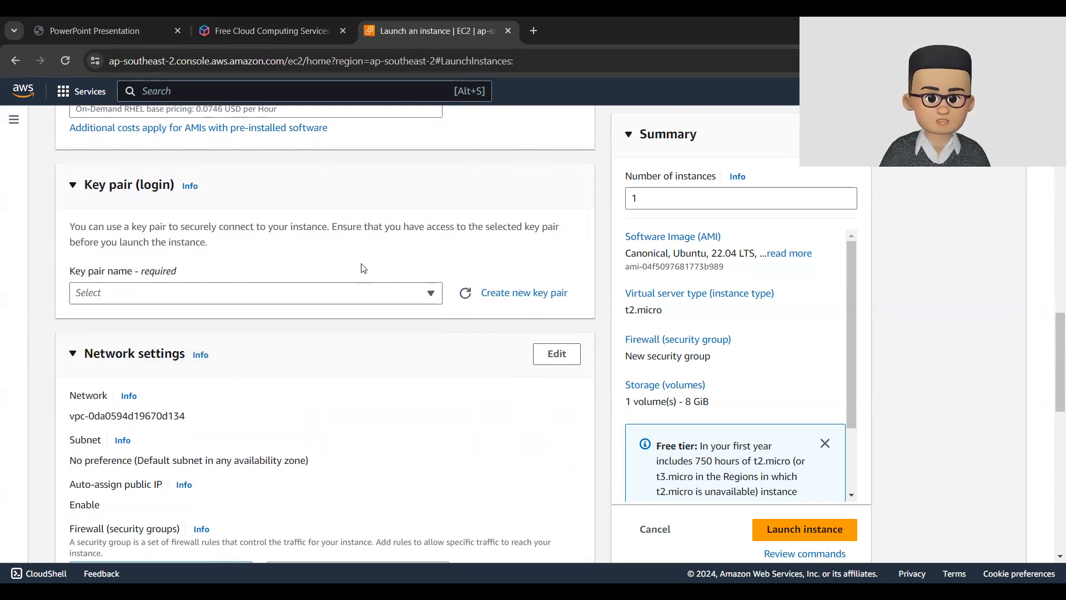
- Create an RSA key pair named SAMwebServiceKey in .pem format and save its file to the Downloads folder
click(527, 293)
click(437, 216)
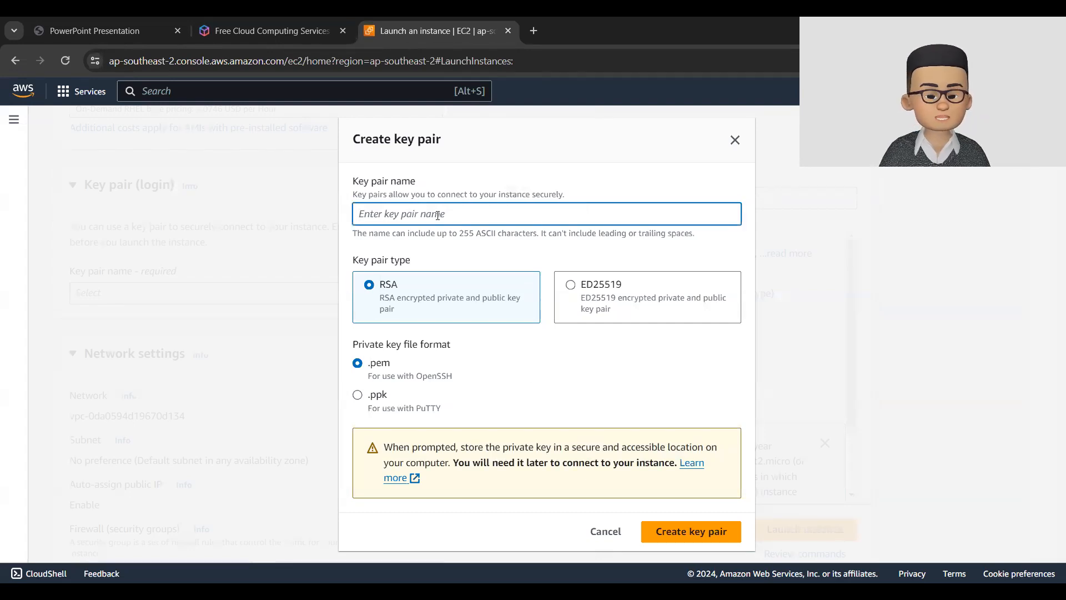
text(SAM)
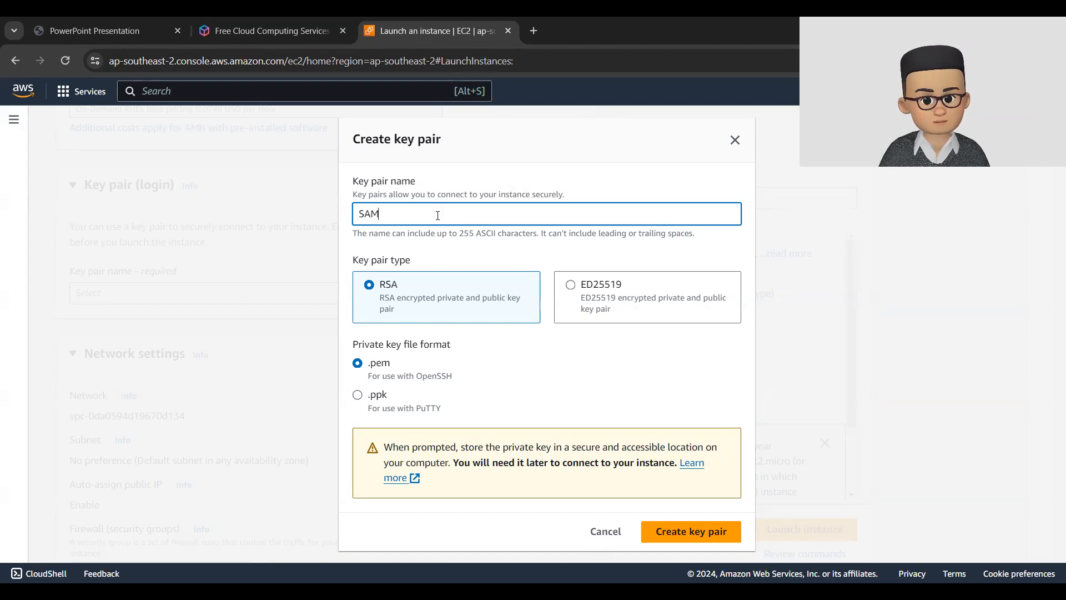
text(webSw)
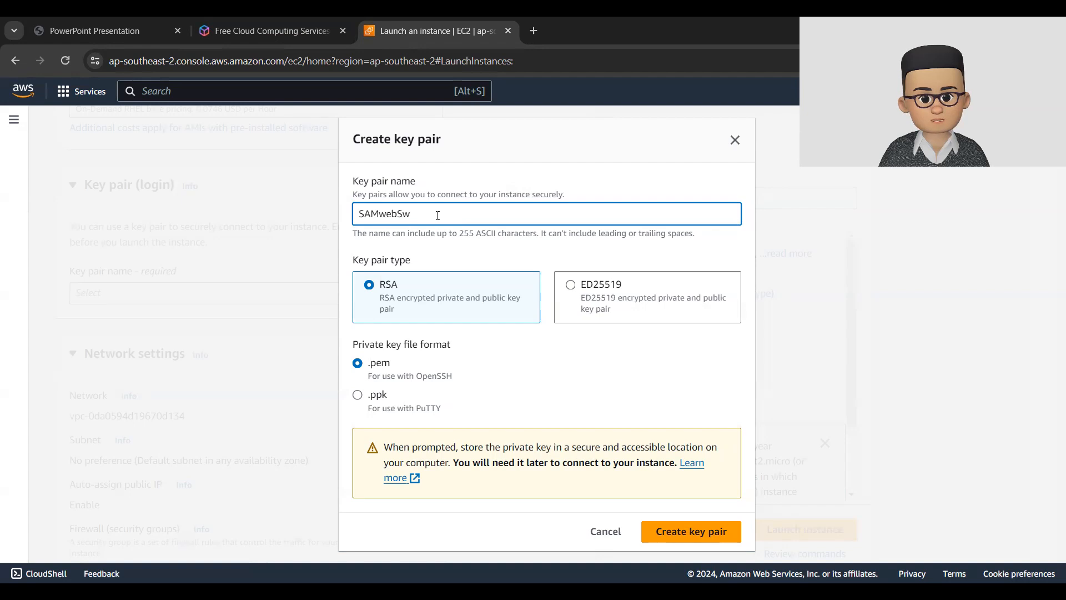
key(BackSpace)
text(ervice)
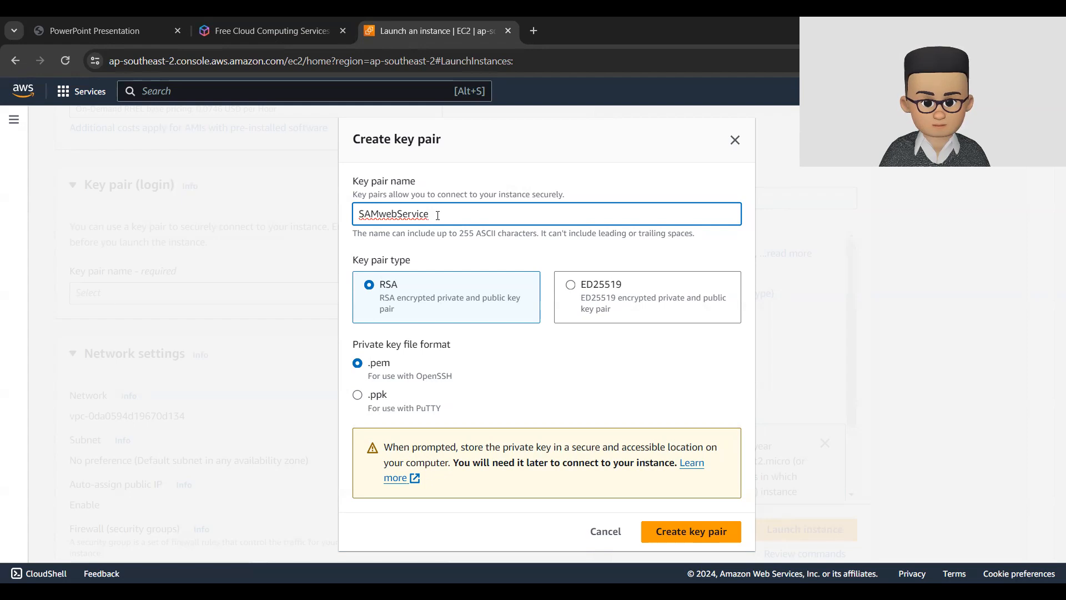
text(Key)
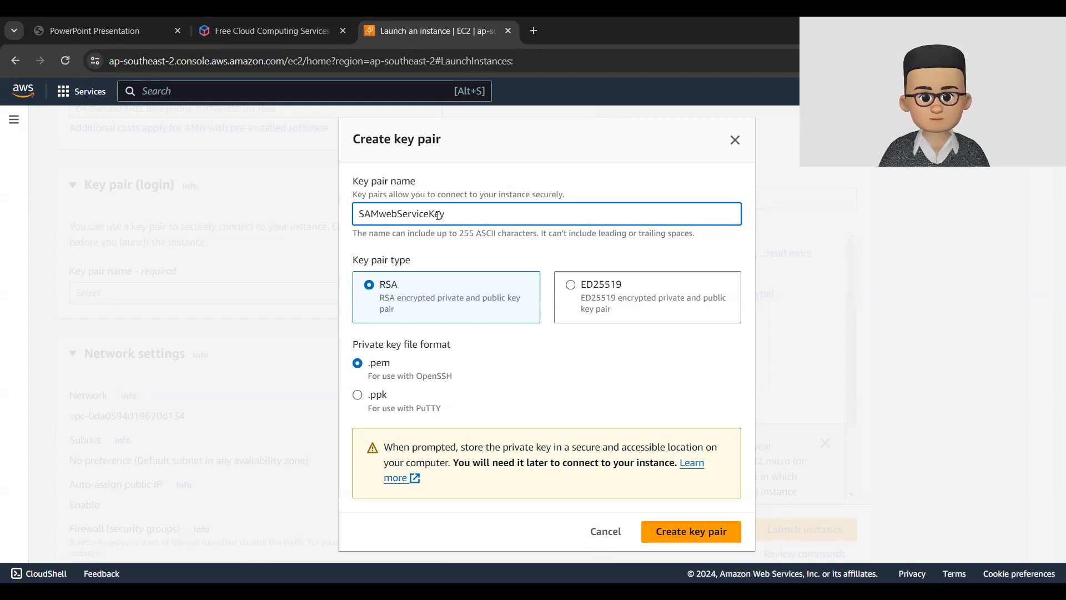
click(704, 529)
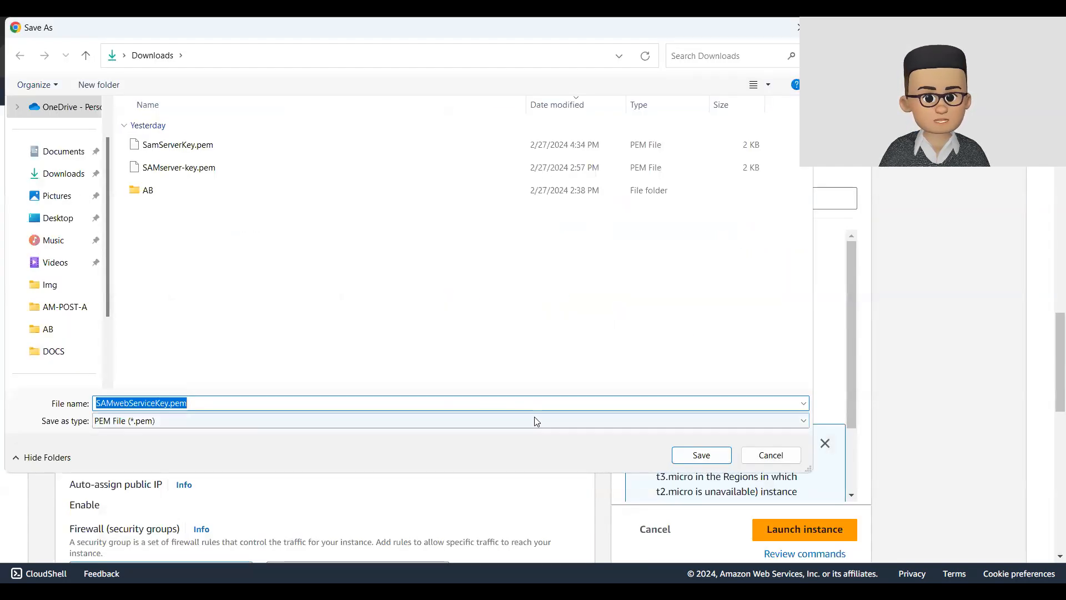
click(703, 461)
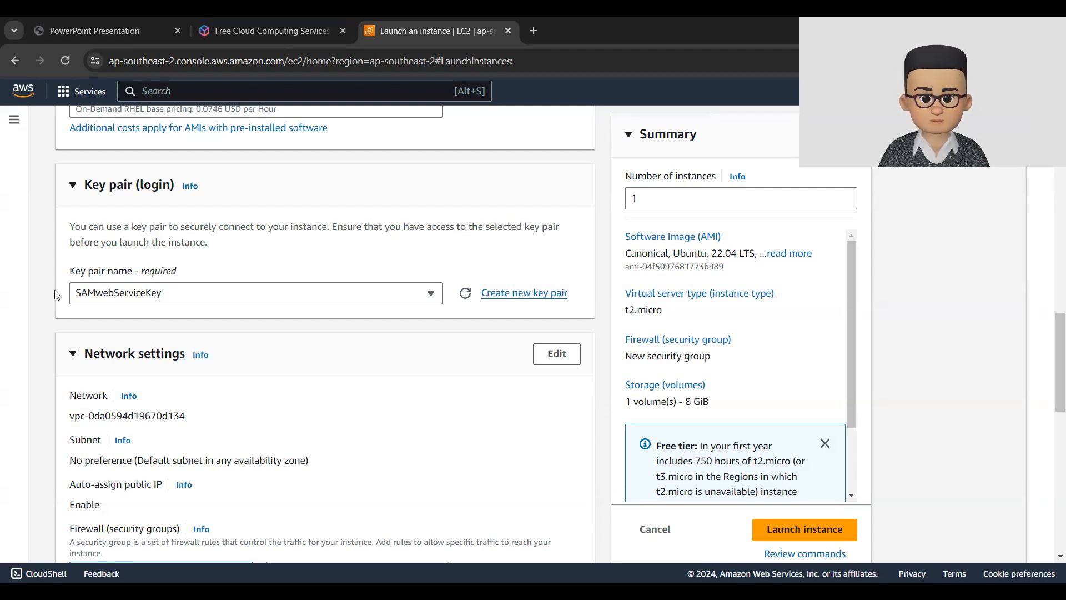
- Allow HTTPS and HTTP traffic from the internet in the new security group's firewall rules
scroll(56, 295, down, 1)
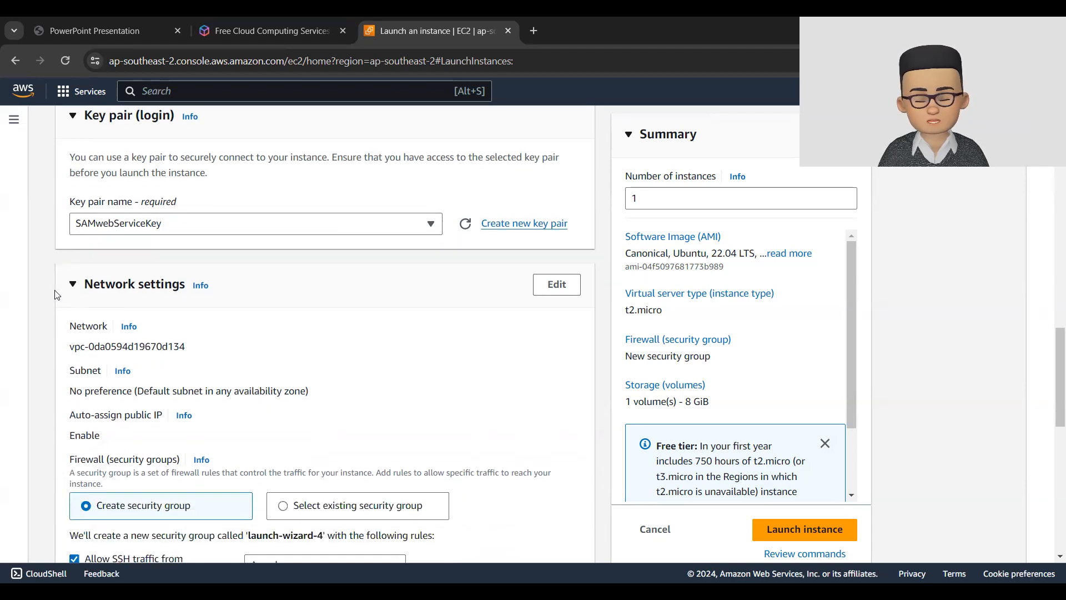
scroll(56, 294, down, 2)
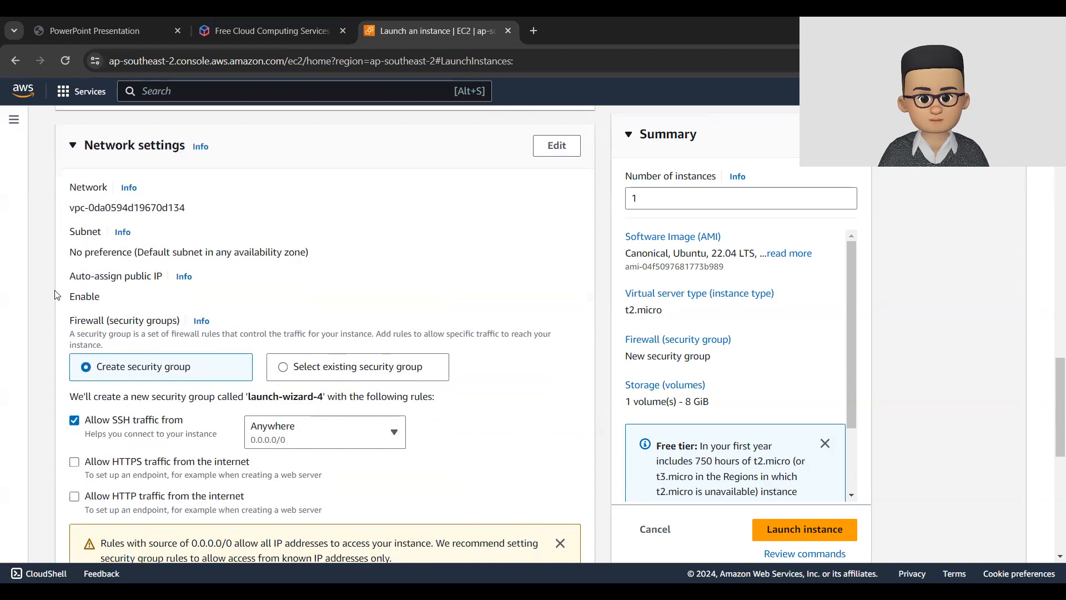
scroll(56, 294, down, 2)
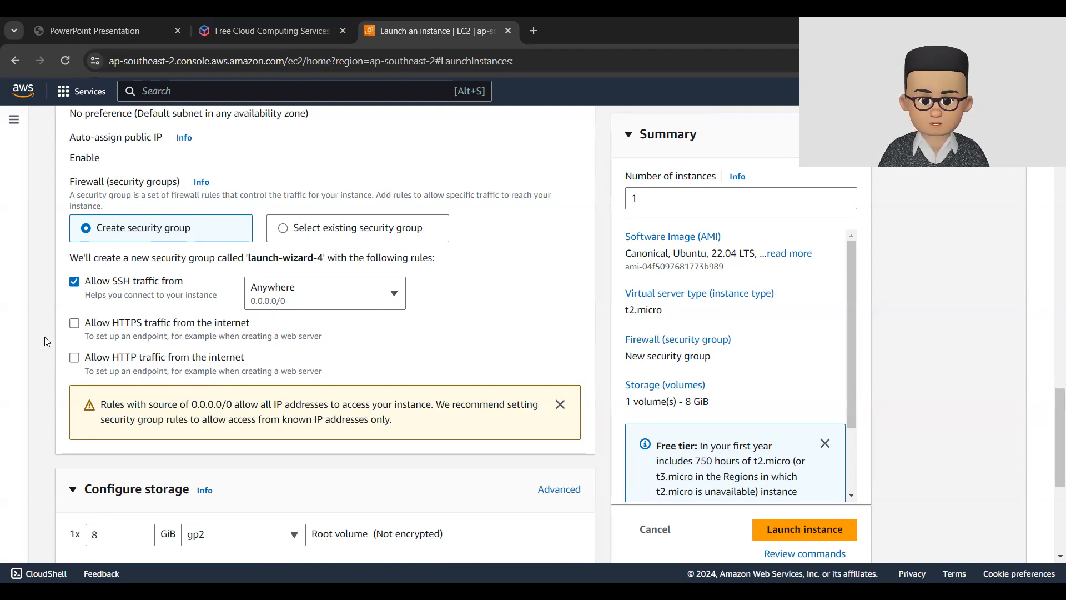
click(76, 324)
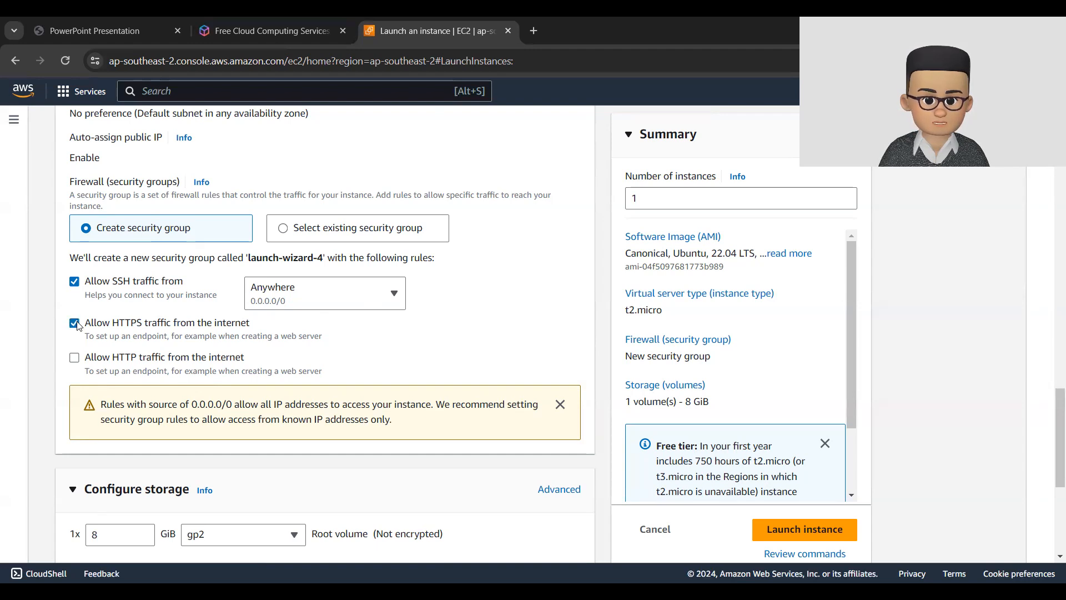
click(75, 360)
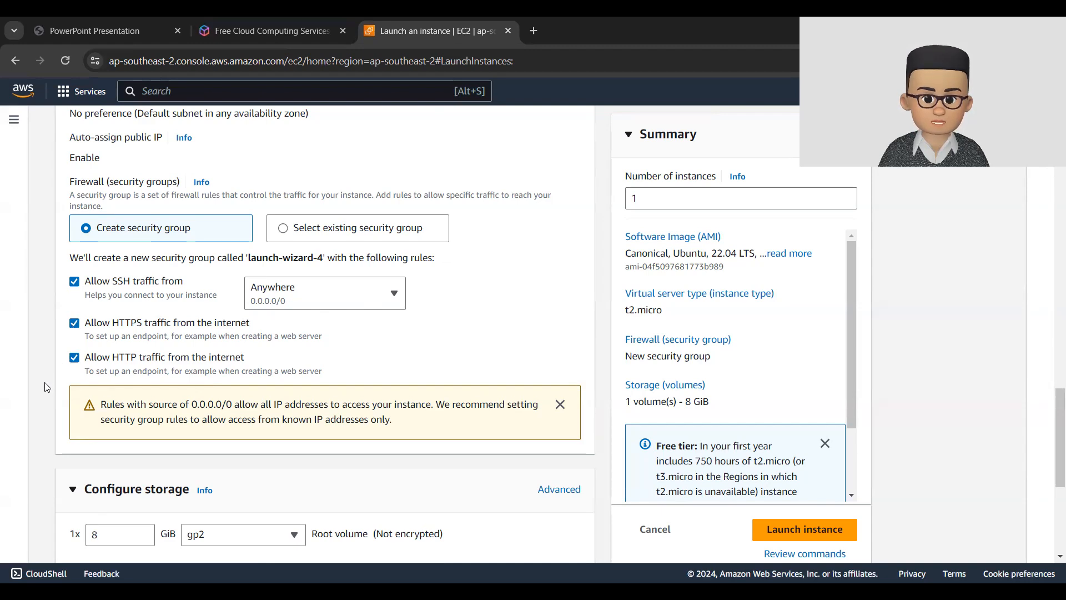
- Set the size of the gp2 root volume to 30 GiB in the storage configuration
scroll(47, 387, down, 2)
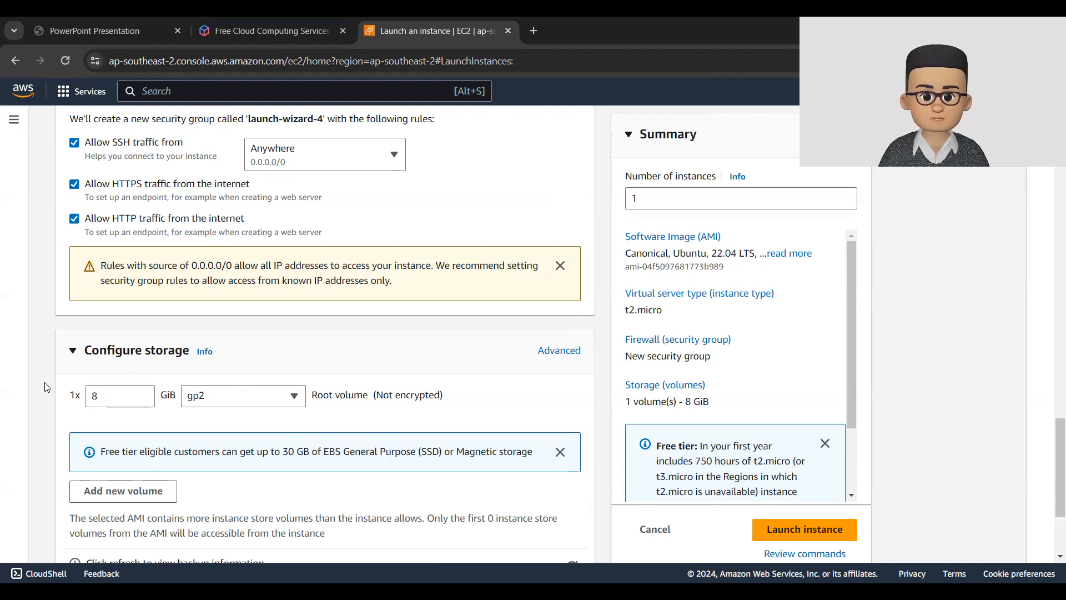
scroll(46, 387, down, 1)
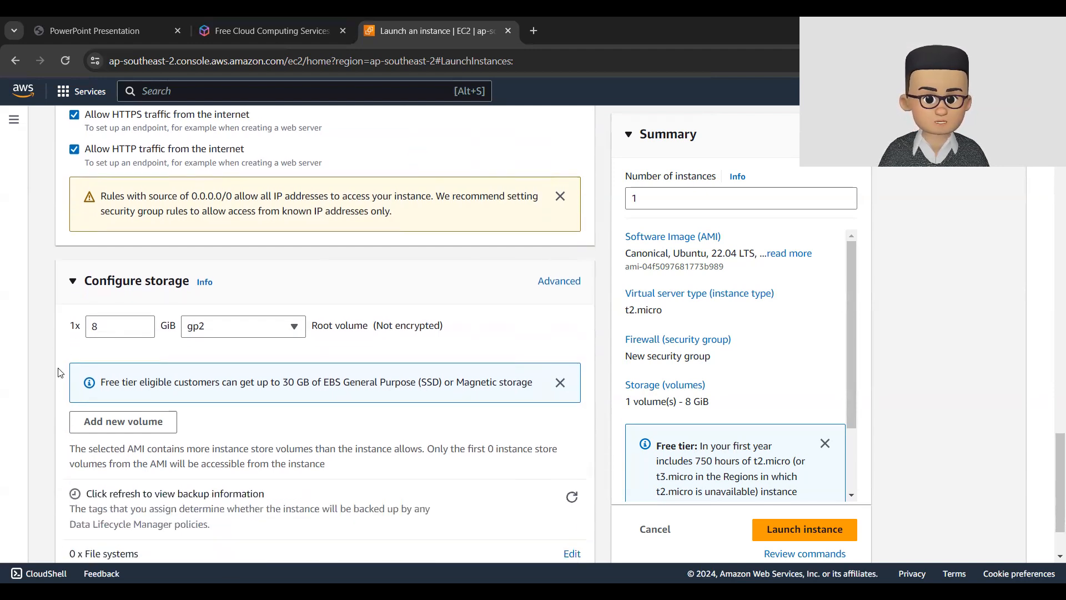
click(114, 328)
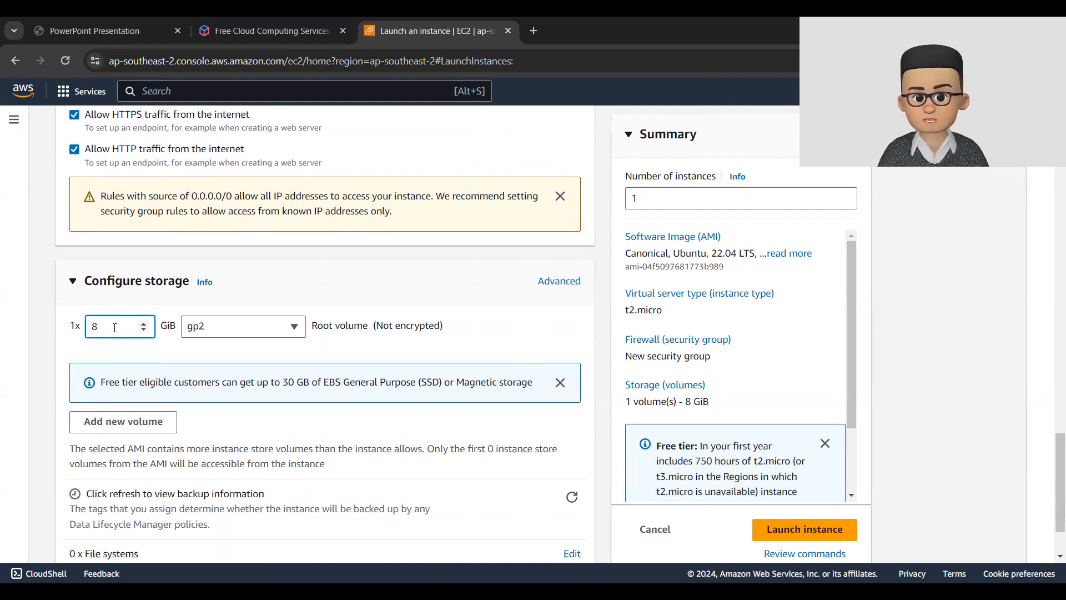
key(BackSpace)
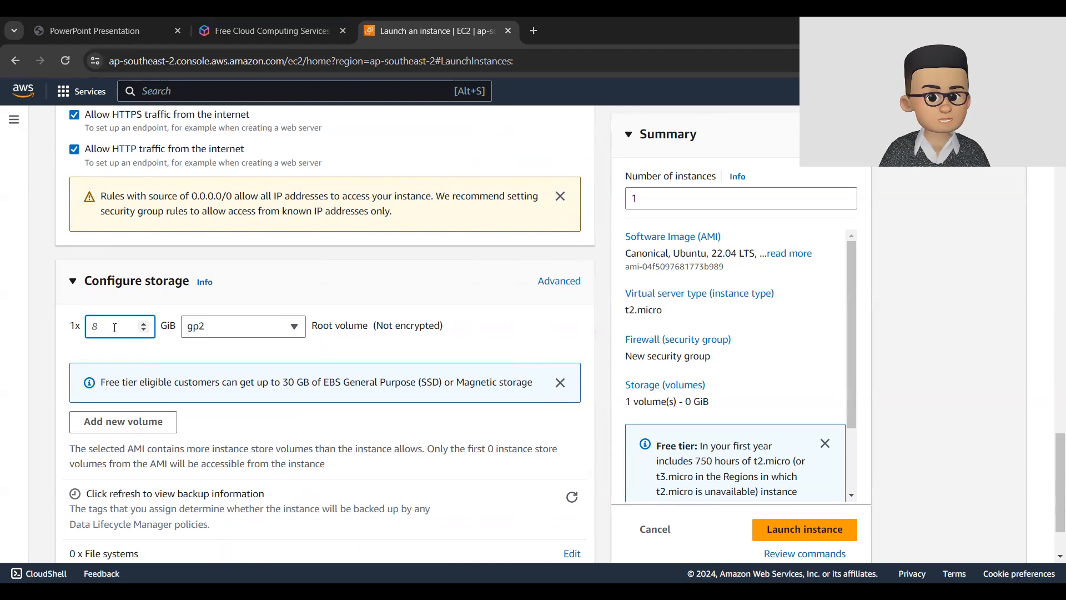
text(30)
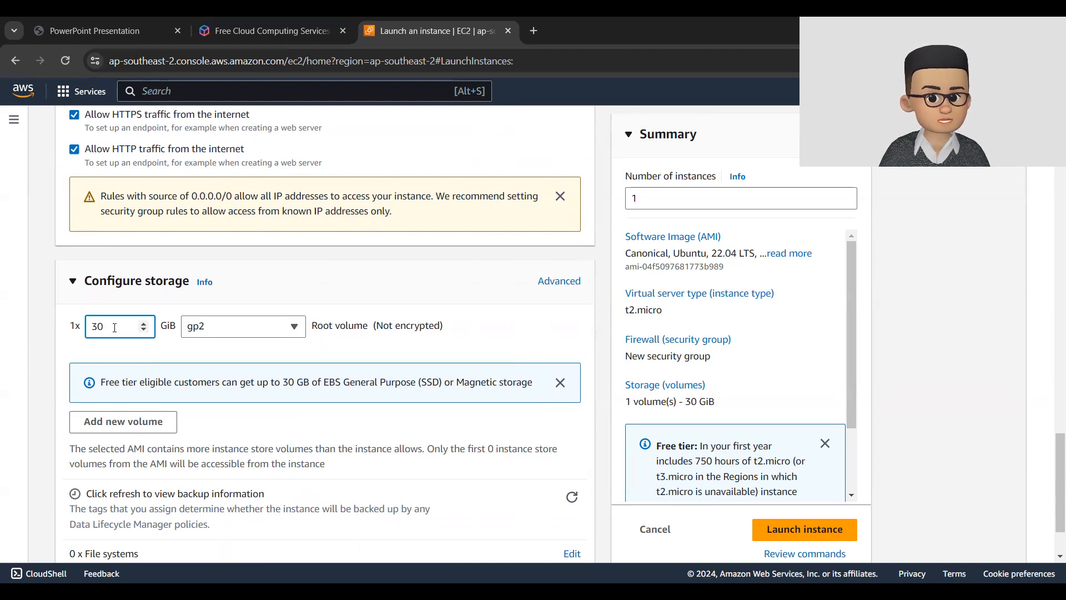
click(71, 355)
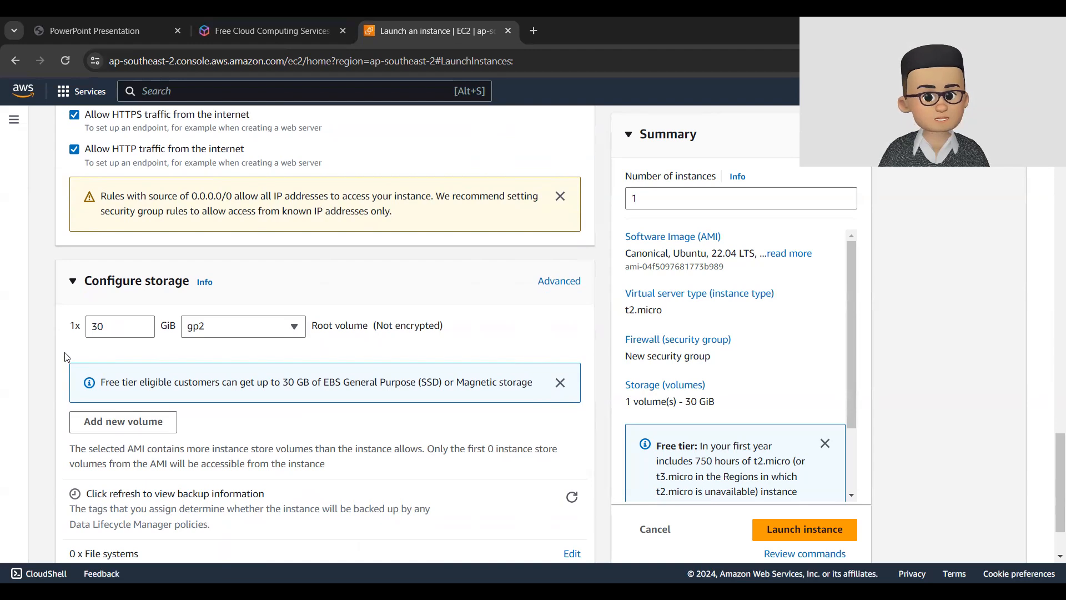
- Review the full configuration summary, including the software image and free tier details, and launch the instance
scroll(65, 356, down, 2)
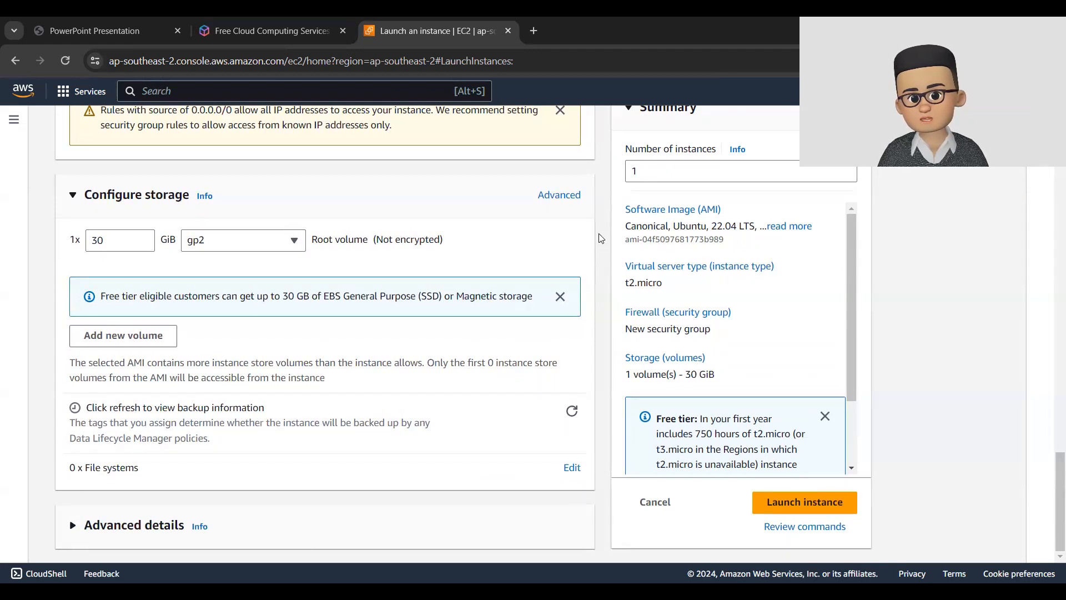
scroll(718, 268, up, 3)
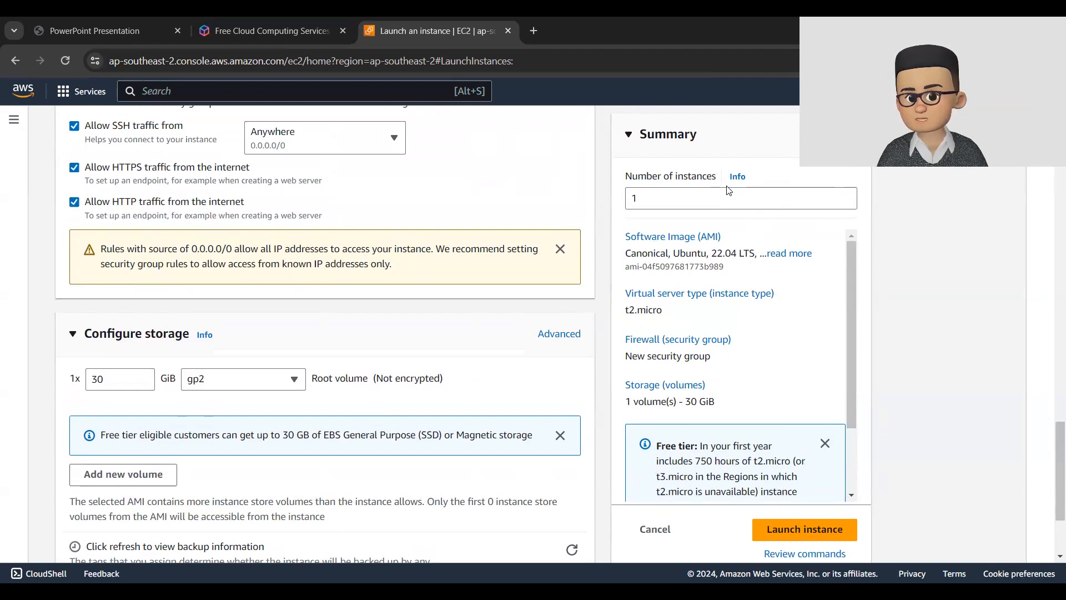
click(800, 254)
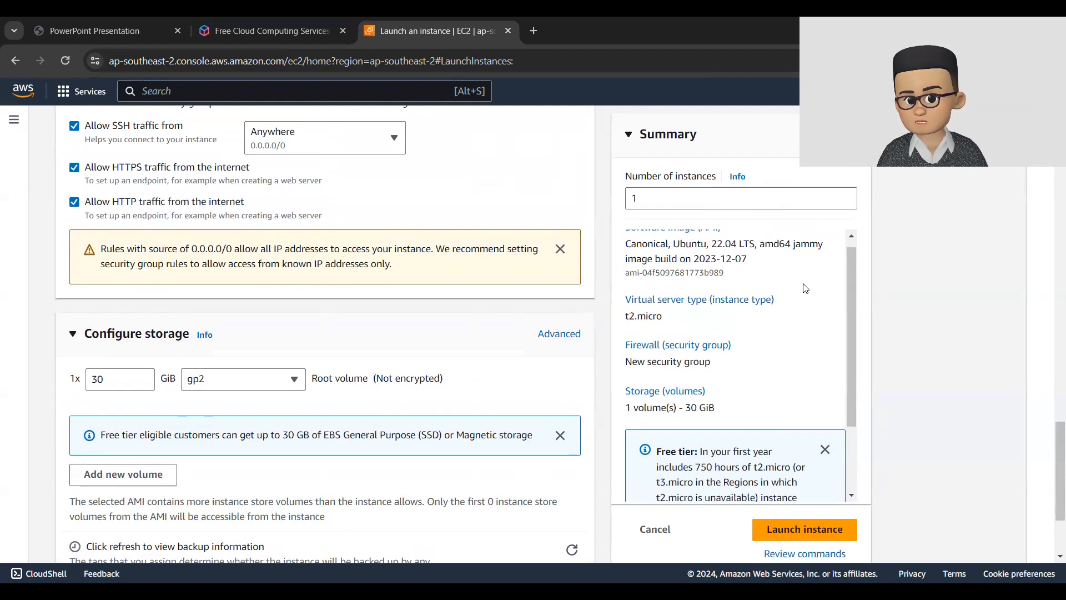
scroll(805, 289, down, 1)
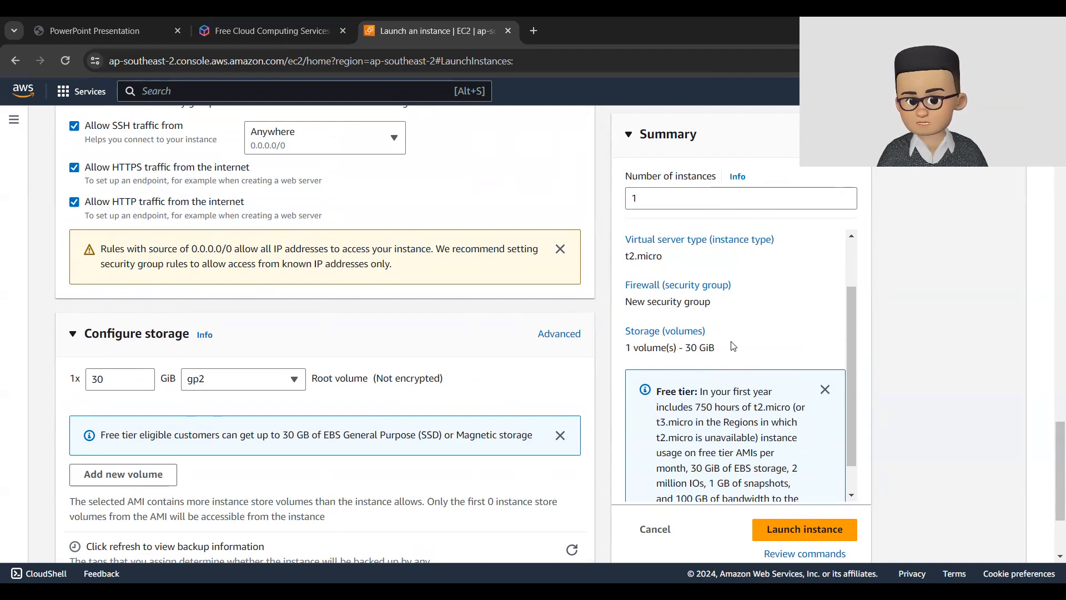
scroll(733, 344, down, 1)
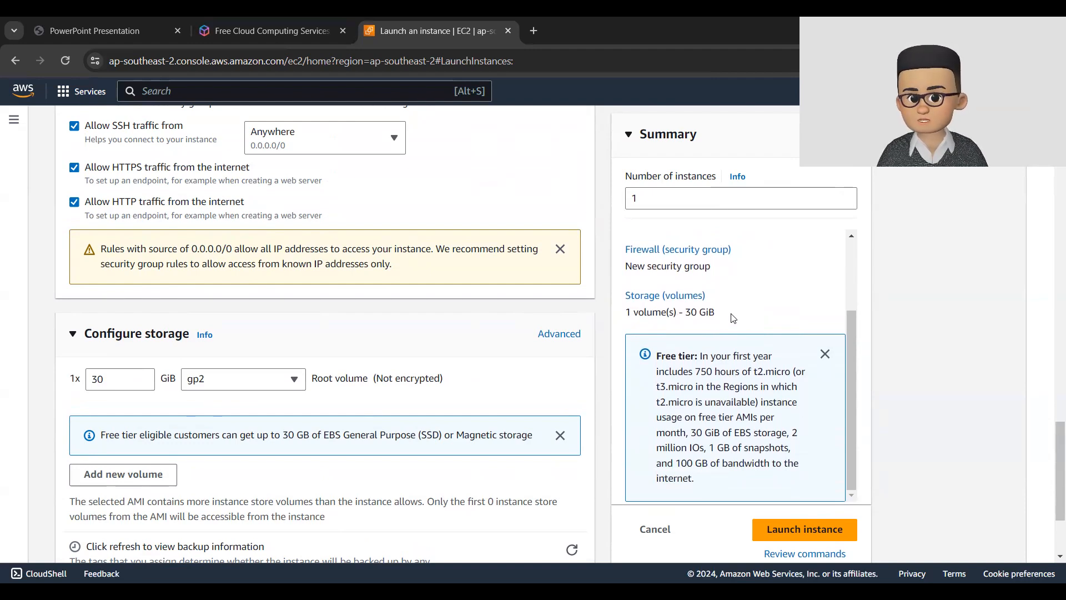
scroll(861, 310, down, 1)
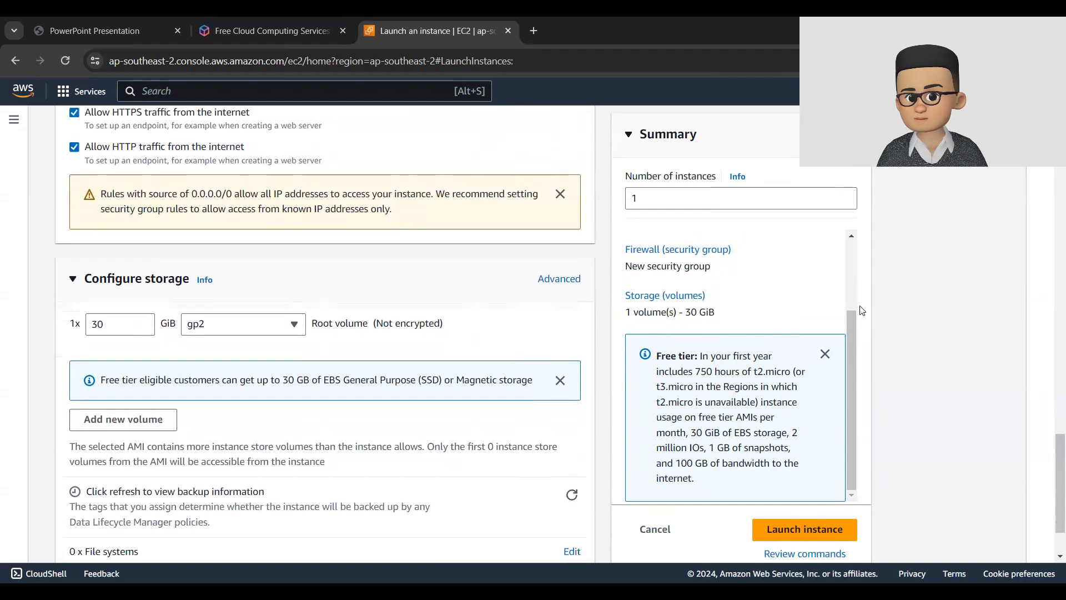
scroll(861, 309, down, 1)
click(807, 504)
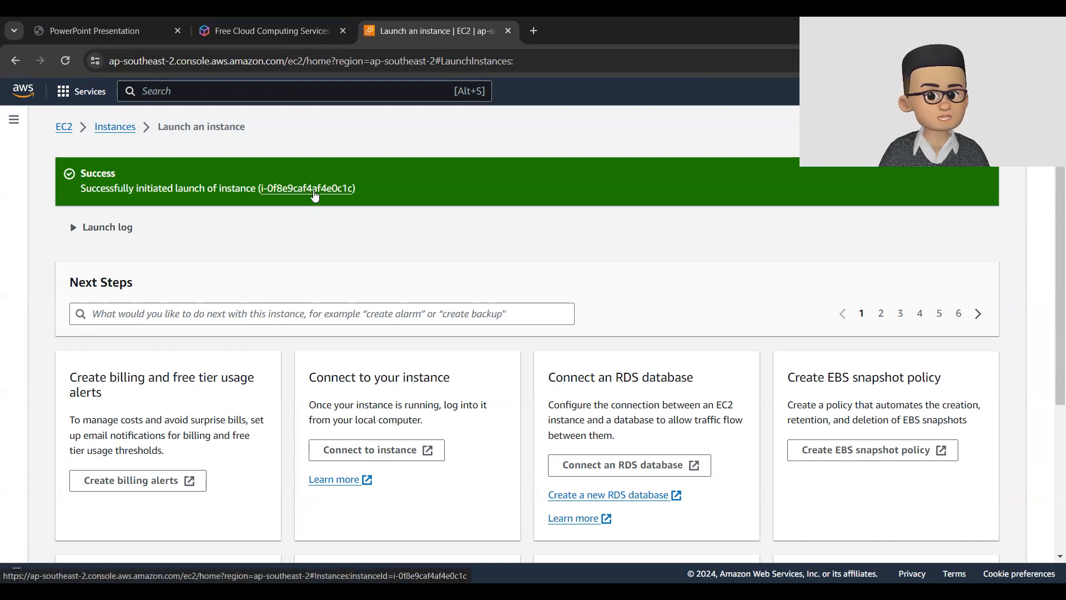
- Open the newly launched instance in the instances list, reload the page and select SAMwebServer
click(315, 191)
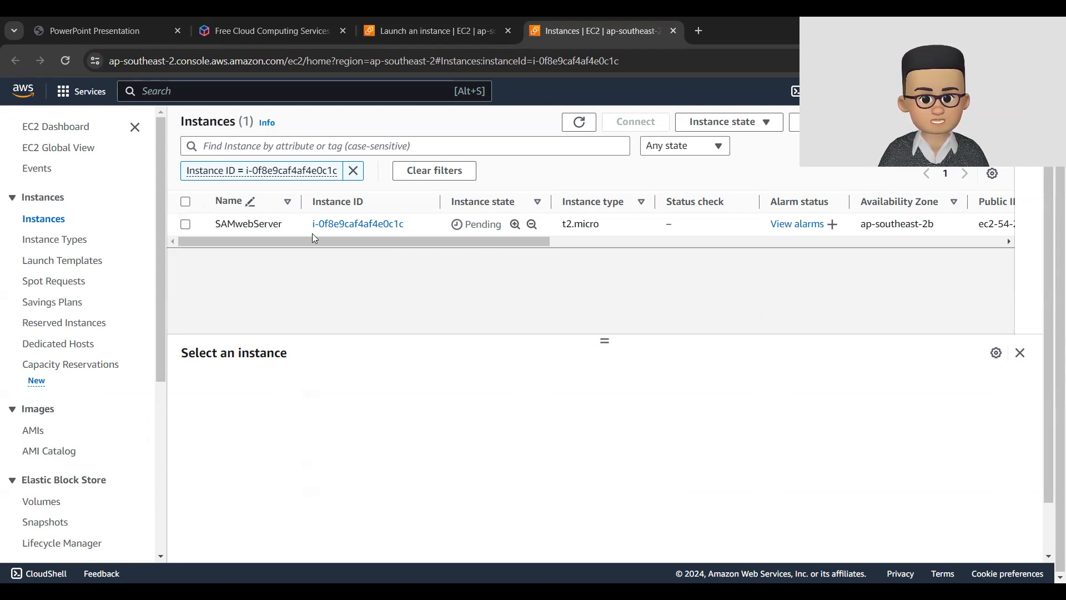
click(66, 61)
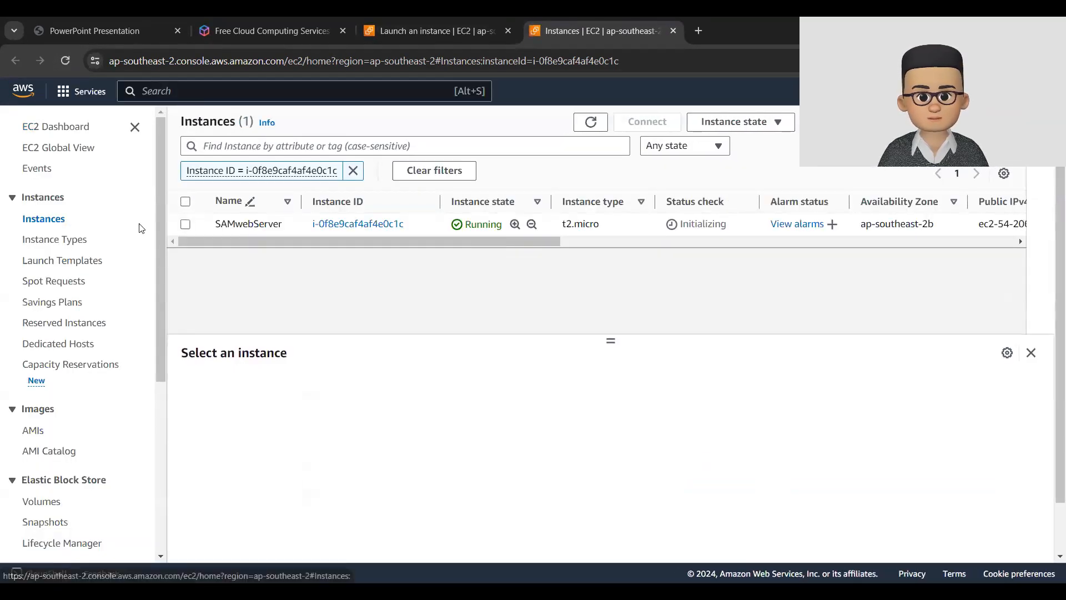
click(186, 225)
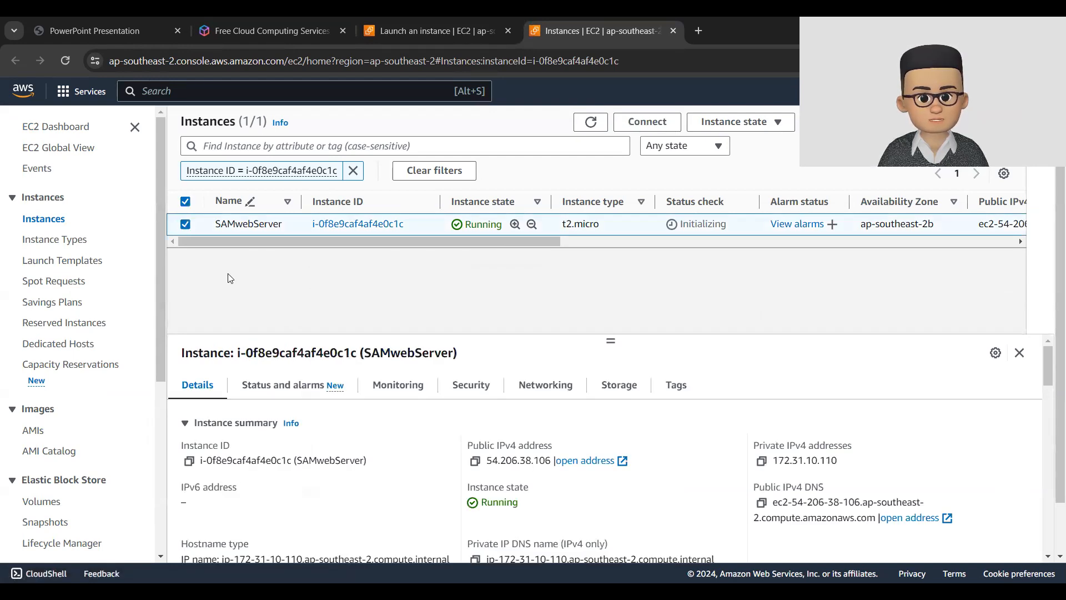
- Look over SAMwebServer's instance summary and the storage information for its block device
scroll(231, 279, down, 2)
scroll(528, 288, up, 1)
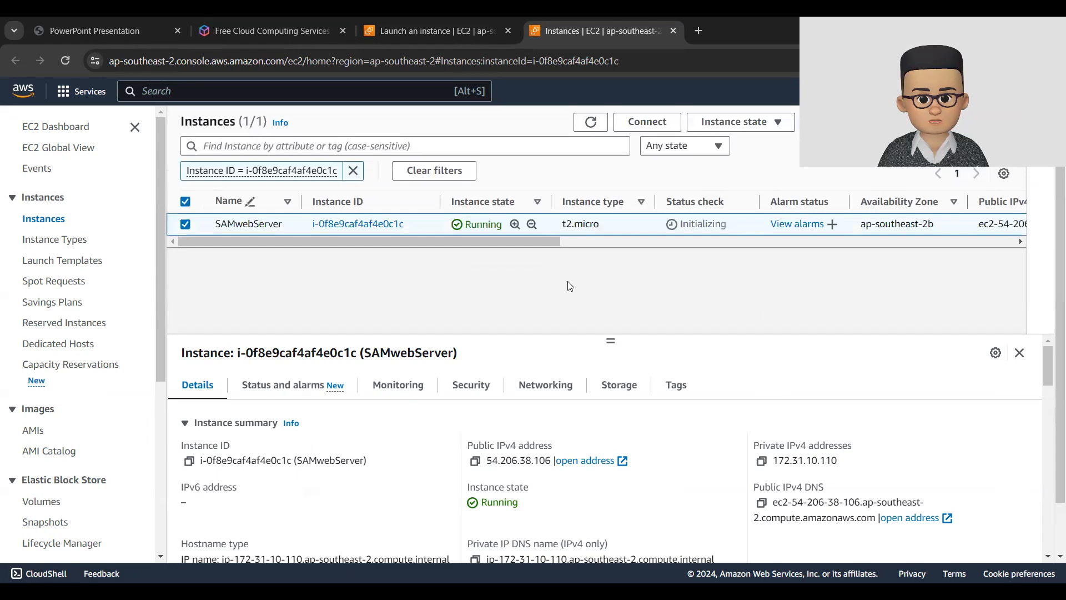
scroll(724, 393, down, 3)
scroll(722, 397, up, 3)
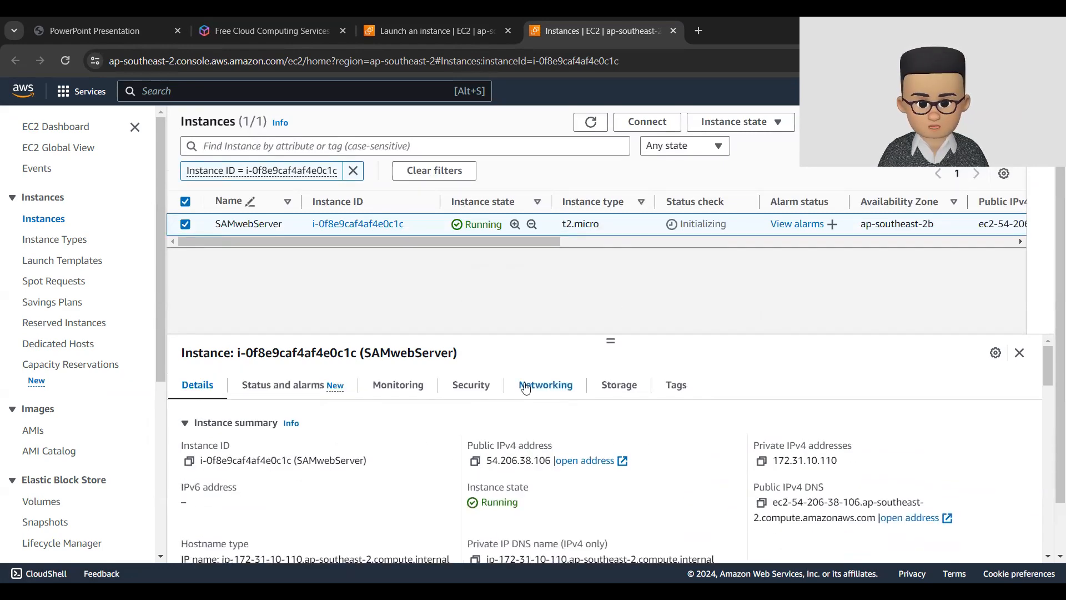
click(625, 389)
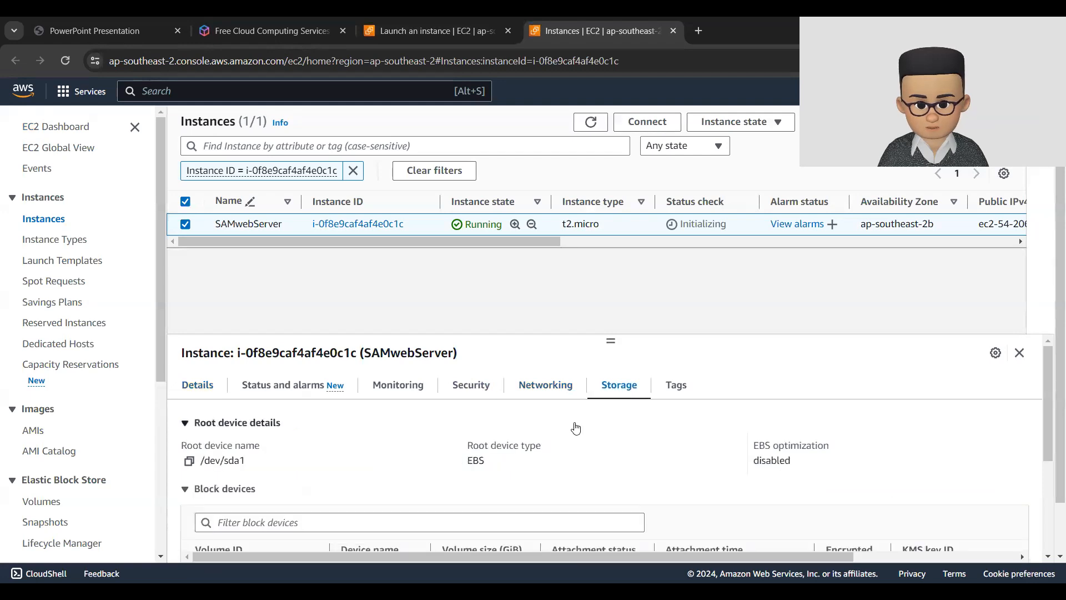
scroll(574, 428, down, 1)
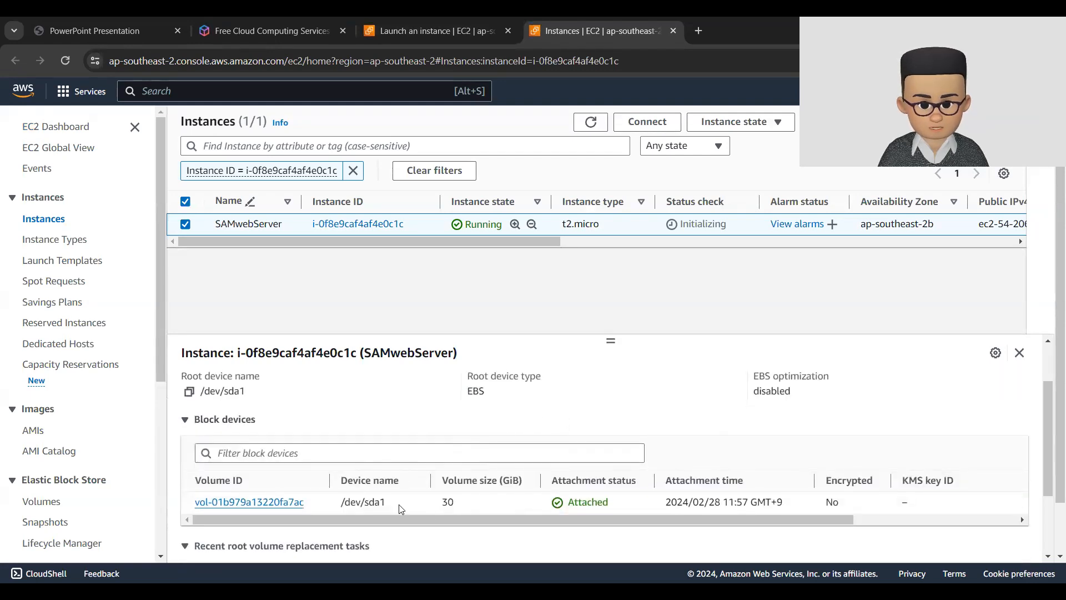
scroll(552, 419, up, 1)
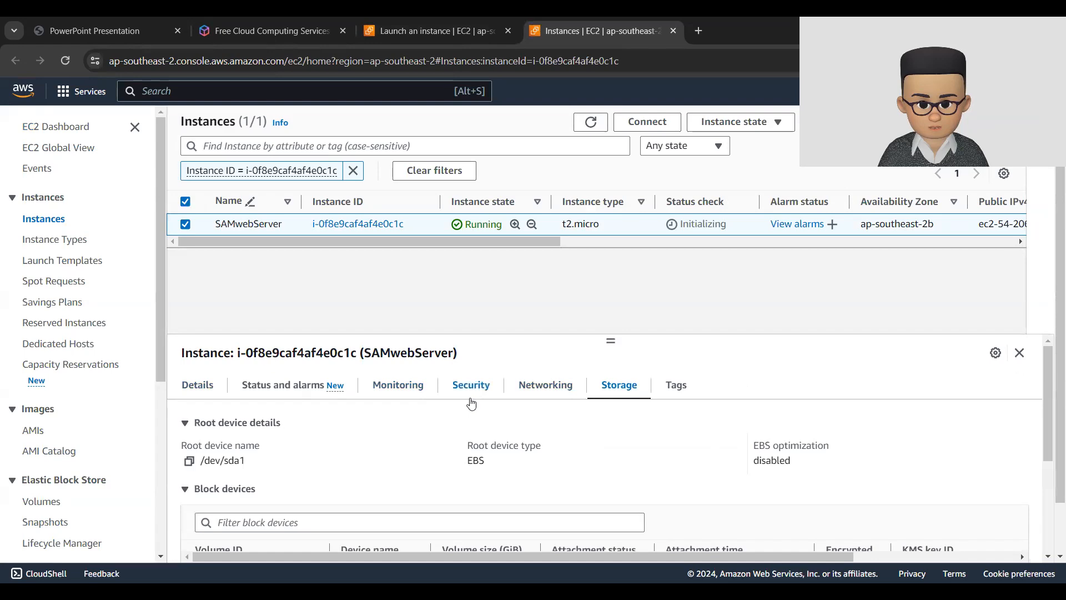
- Examine the monitoring charts of SAMwebServer and return to its instance details
click(420, 390)
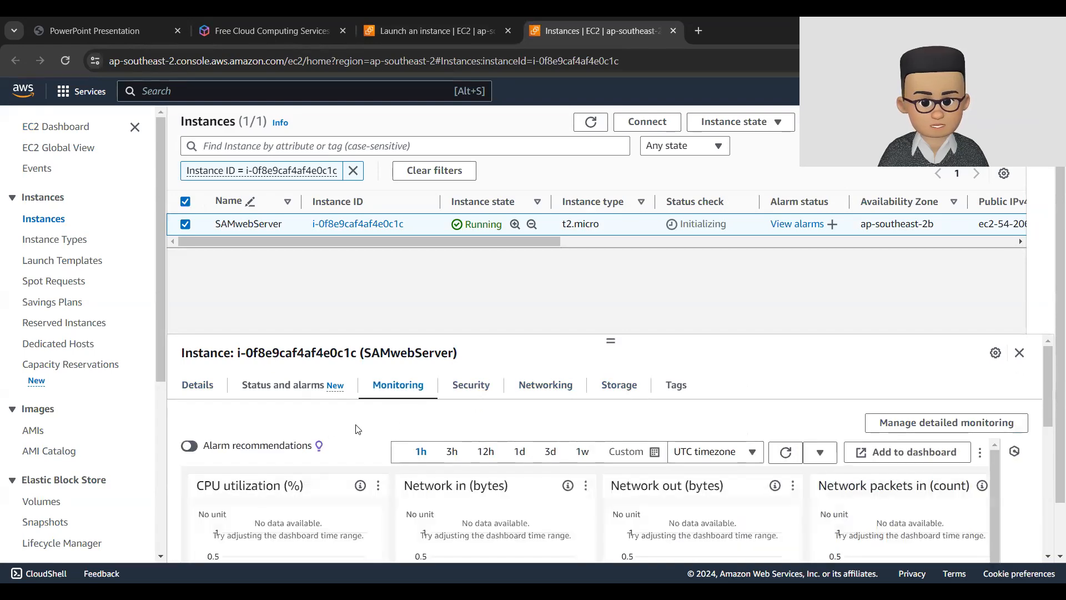
scroll(354, 431, down, 3)
scroll(349, 432, up, 3)
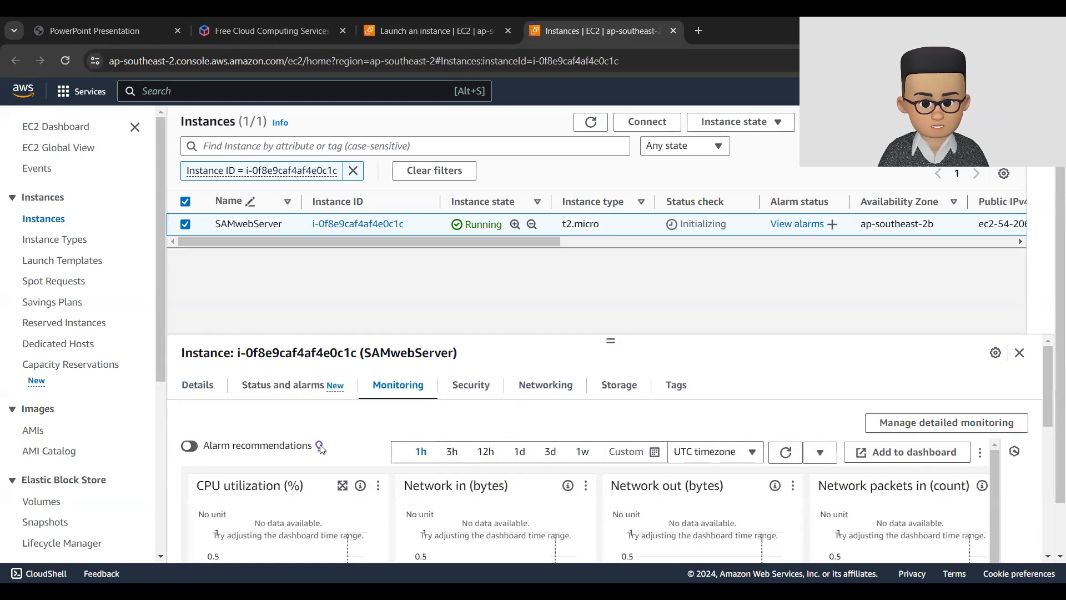
scroll(354, 445, down, 1)
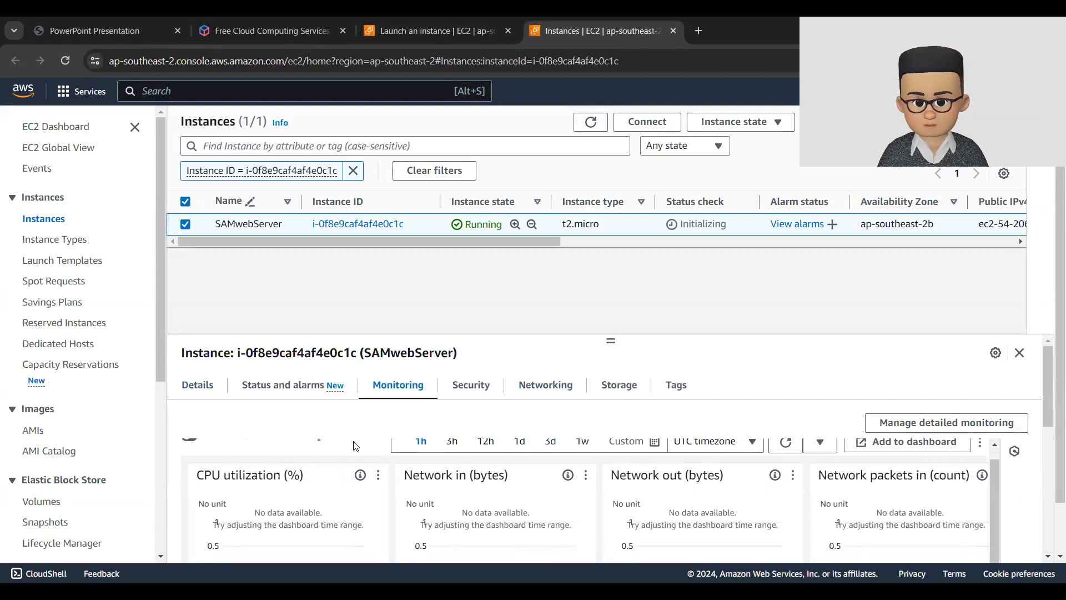
scroll(366, 471, down, 2)
scroll(368, 470, down, 3)
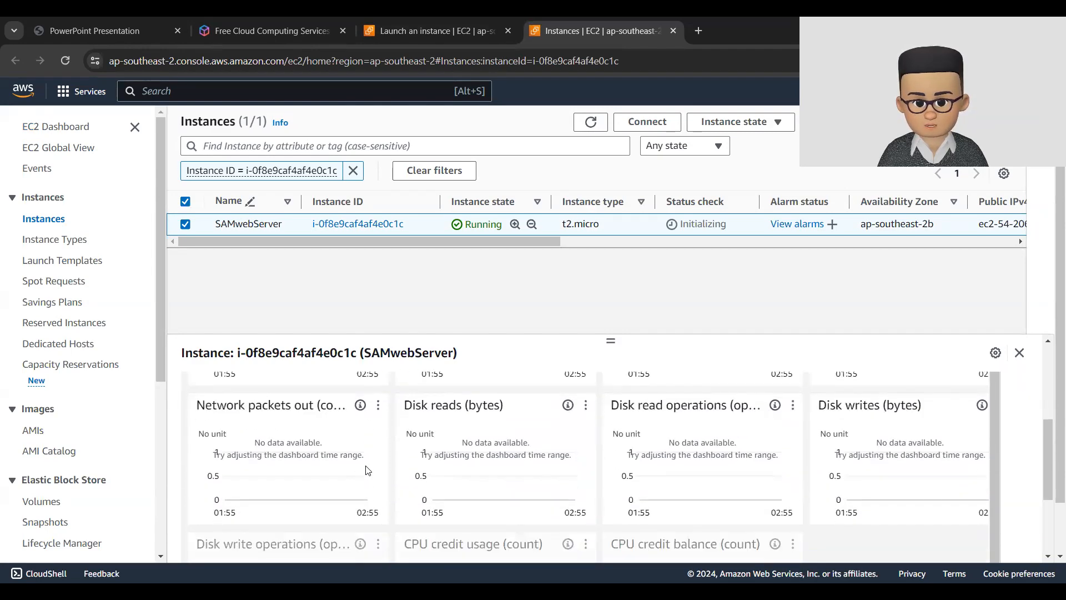
scroll(383, 456, up, 5)
scroll(405, 442, up, 1)
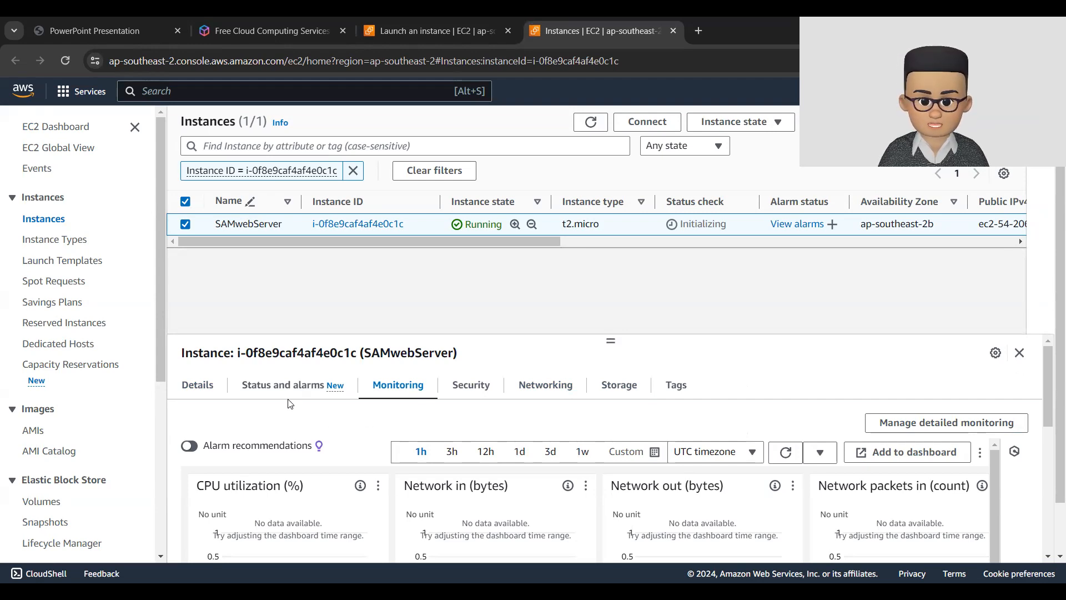
click(200, 386)
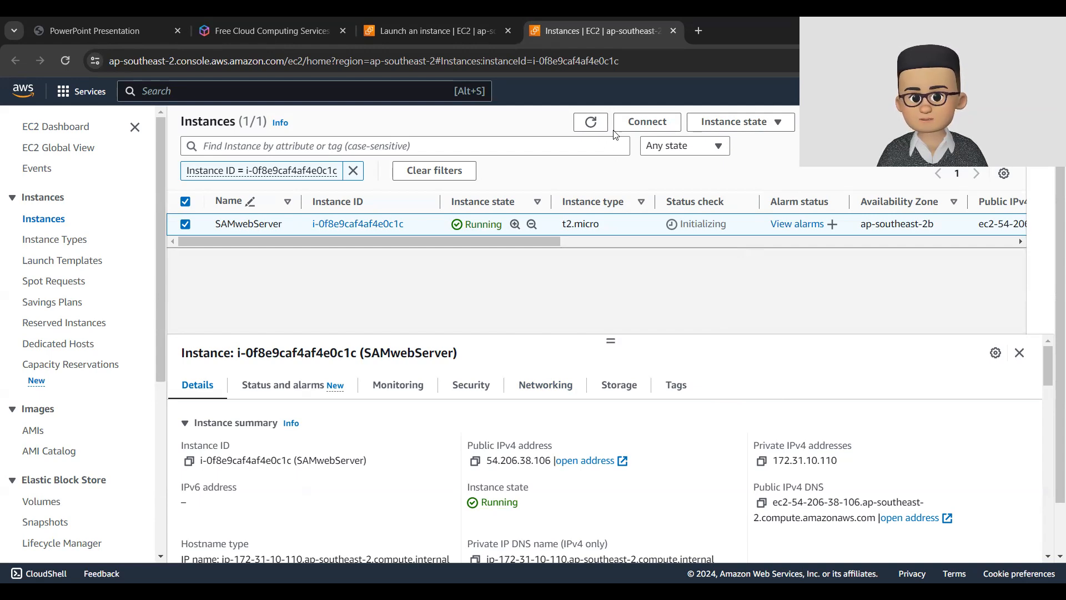
- Open the connection options for SAMwebServer and read the SSH client instructions, including the chmod command for the key file
click(648, 122)
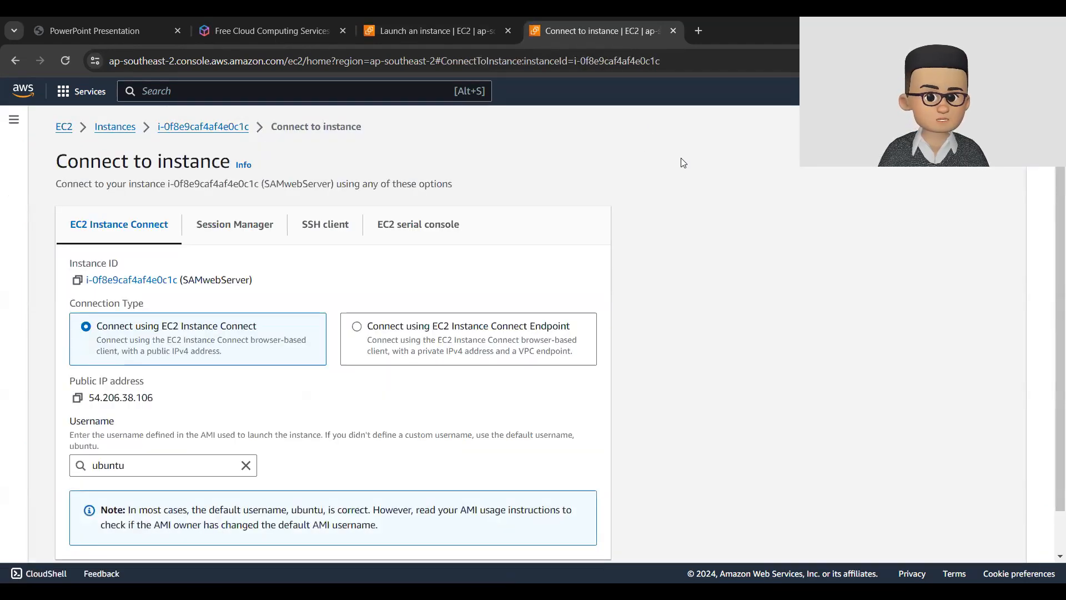
scroll(683, 163, down, 1)
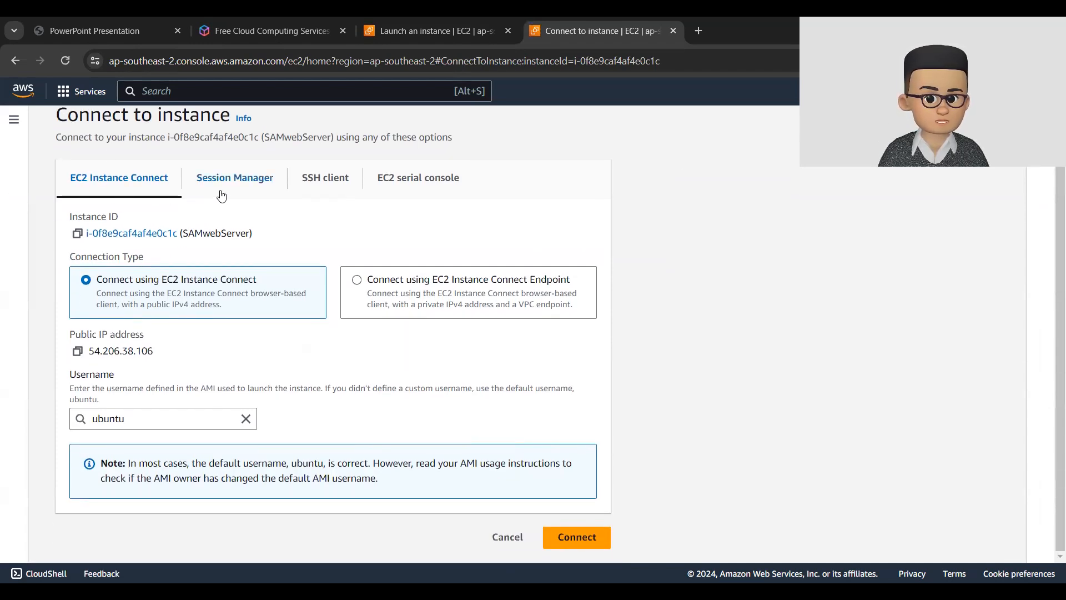
click(335, 185)
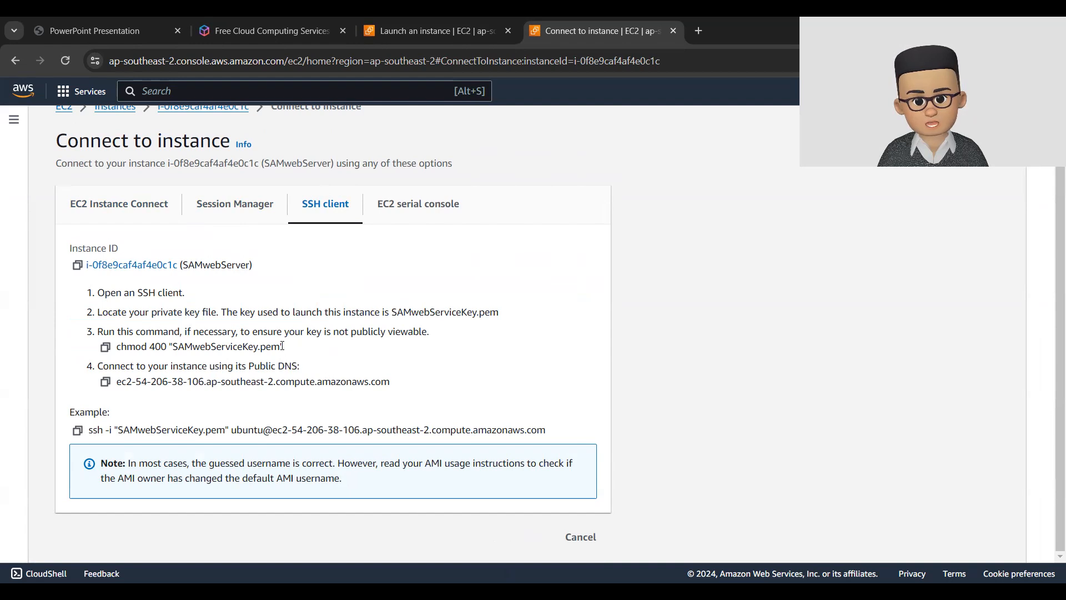
drag(280, 347, 173, 349)
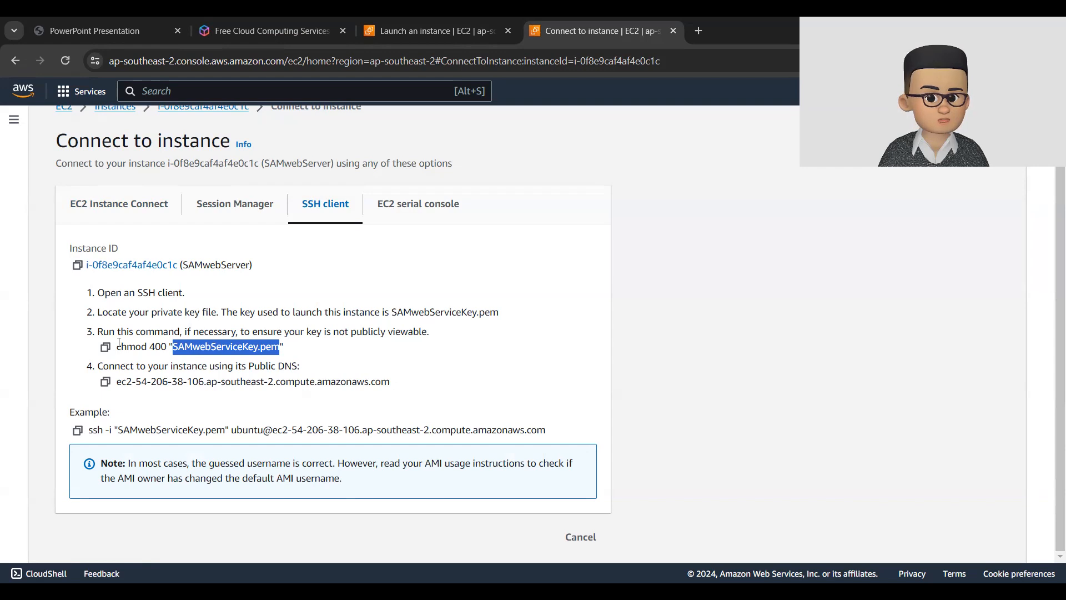
click(189, 357)
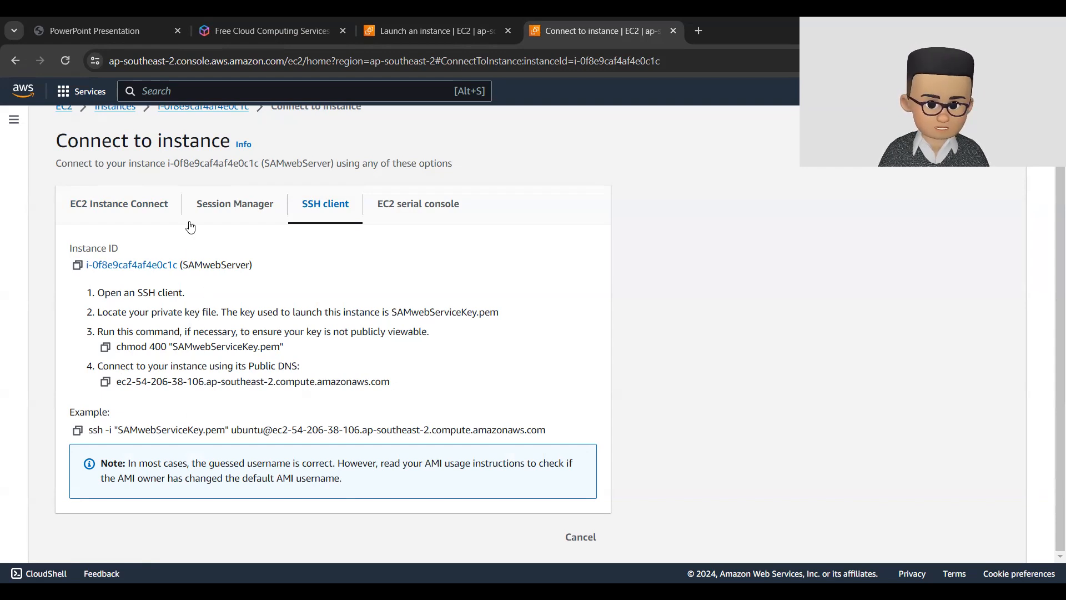
- Connect to SAMwebServer in the browser using EC2 Instance Connect with the default username ubuntu
click(114, 212)
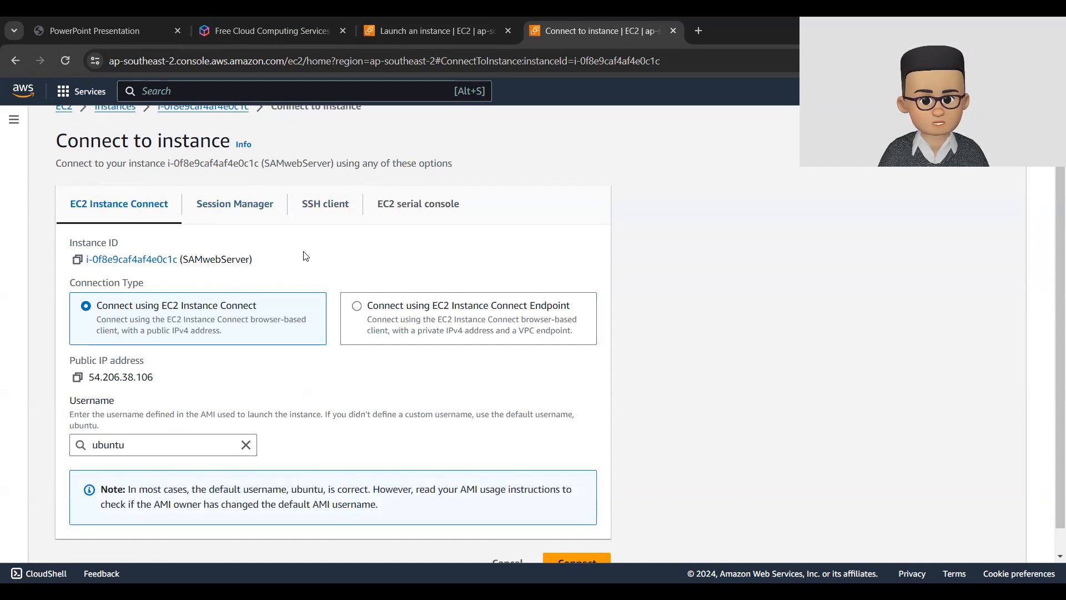
scroll(306, 256, down, 1)
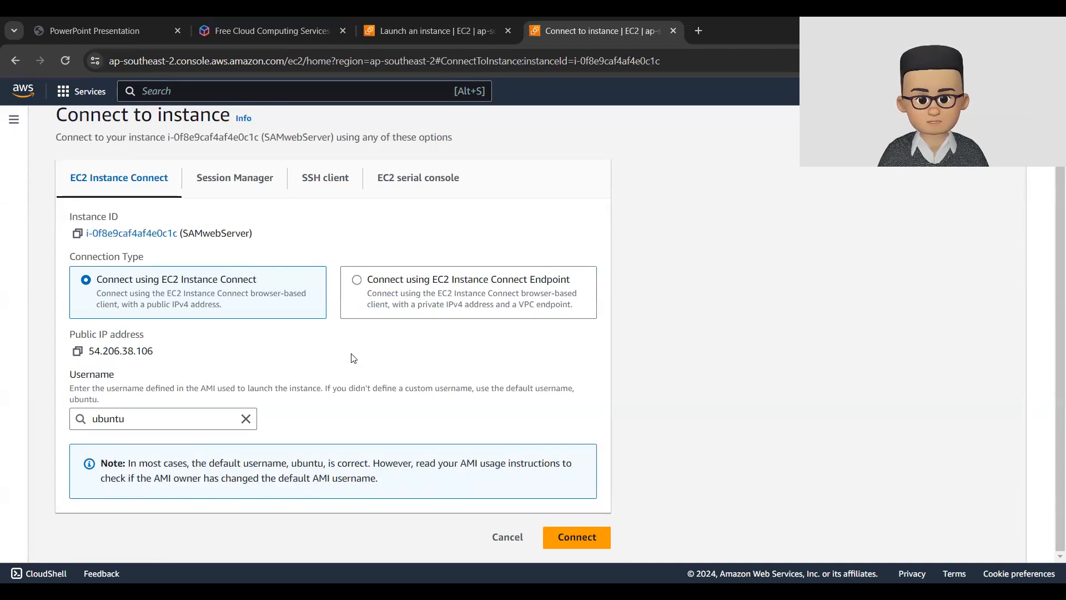
click(572, 530)
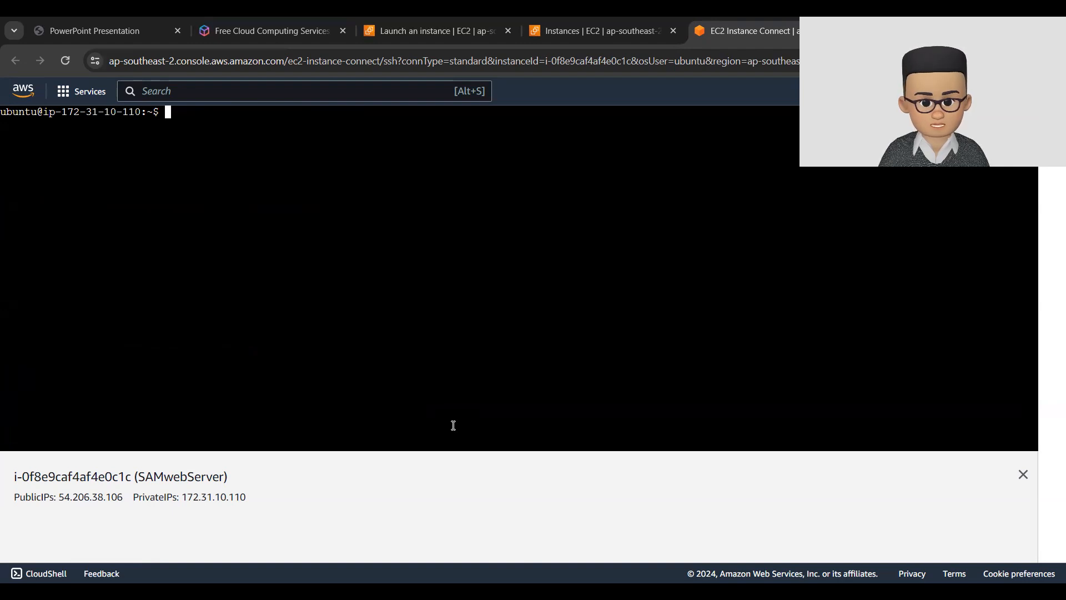
- Refresh the package lists on the SAMwebServer instance by running sudo apt update
text(apt)
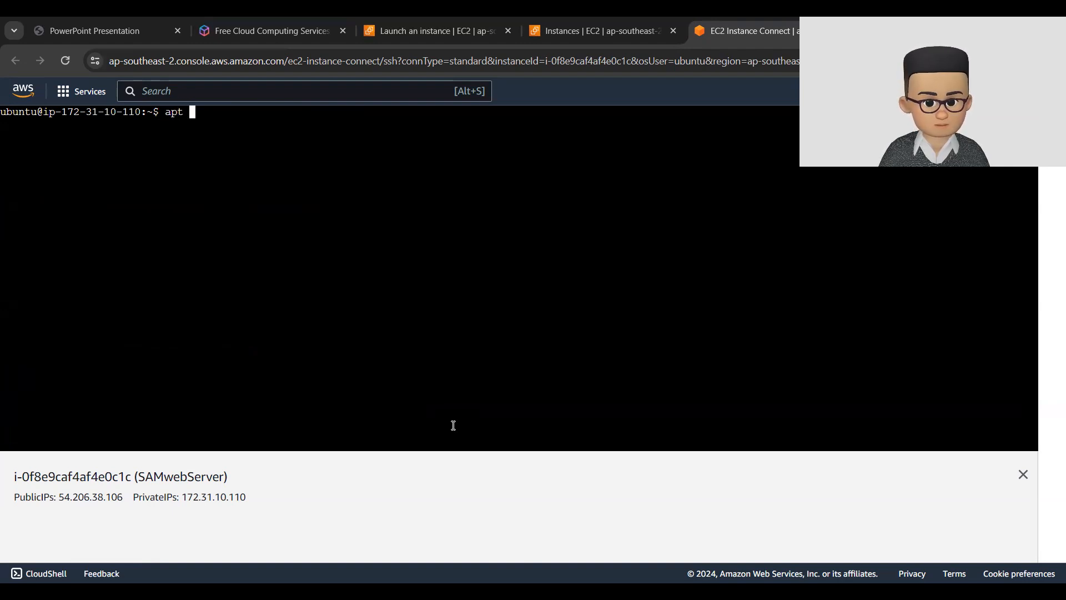
key(BackSpace)
key(BackSpace)
key(BackSpace)
key(BackSpace)
text(su)
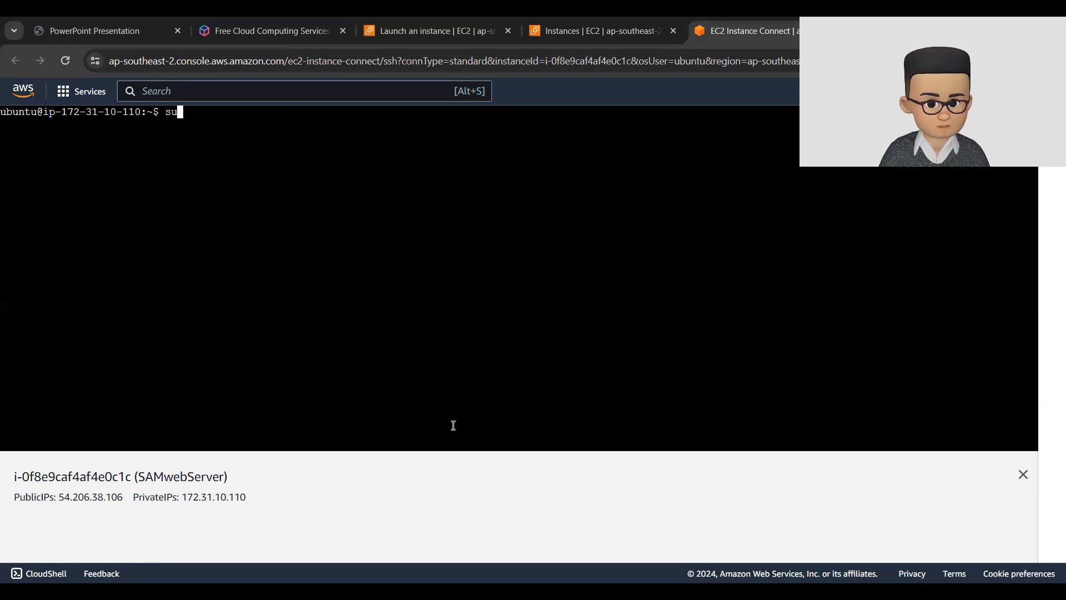
text(do )
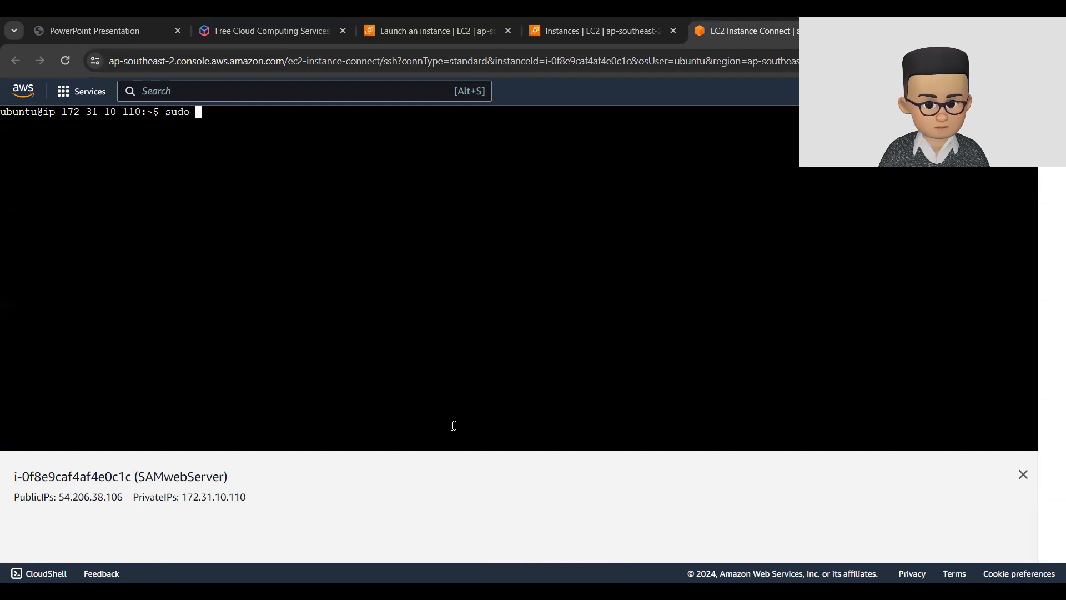
text(apt update)
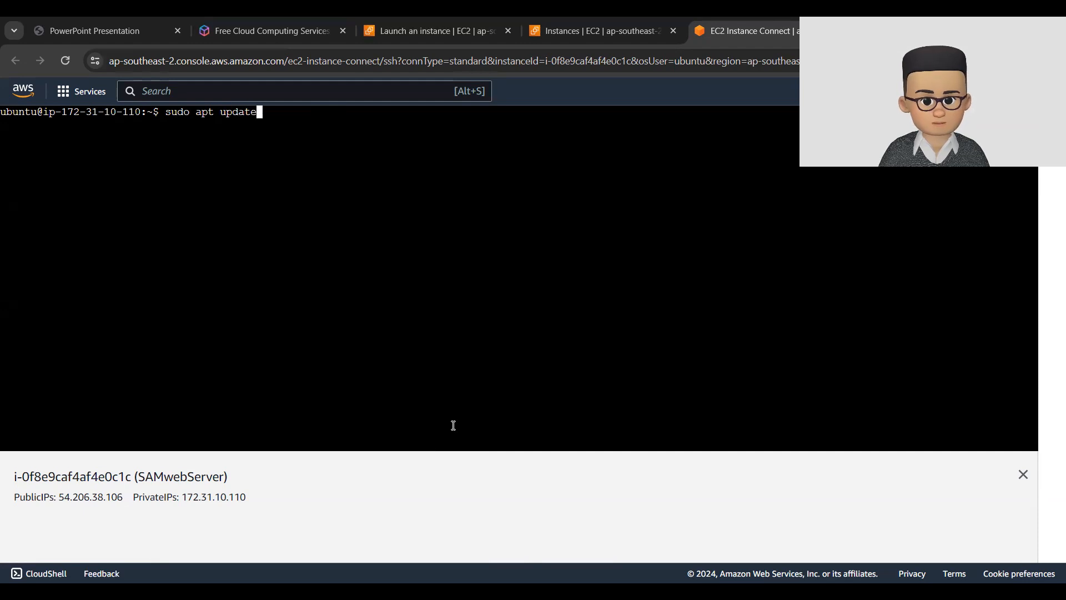
key(Return)
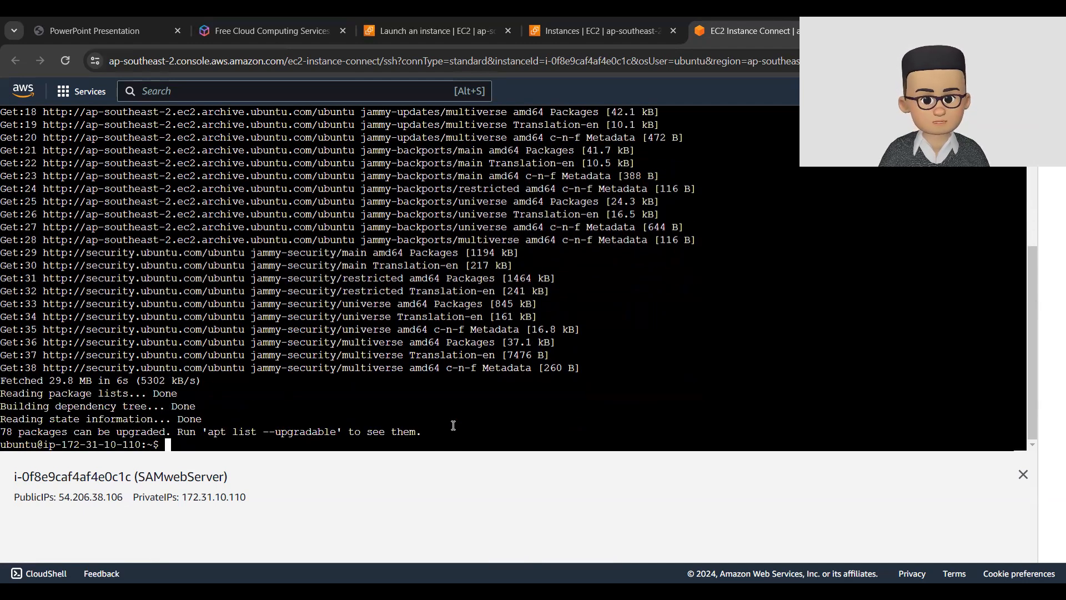
- Upgrade the installed packages with sudo apt upgrade, answering Y to continue and accepting the pending kernel upgrade notice
text(sudo )
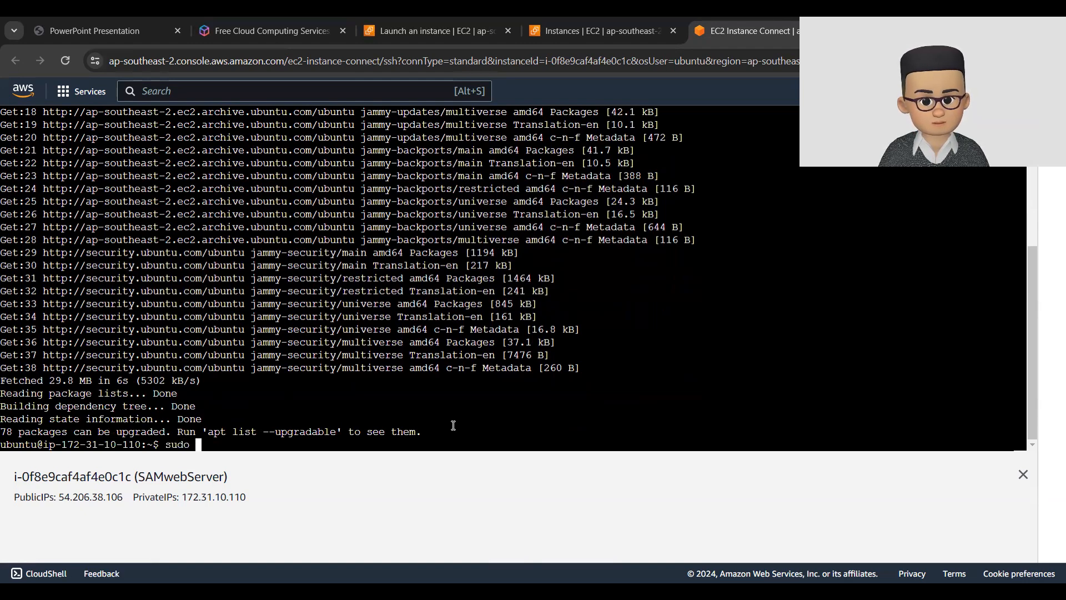
text(ap)
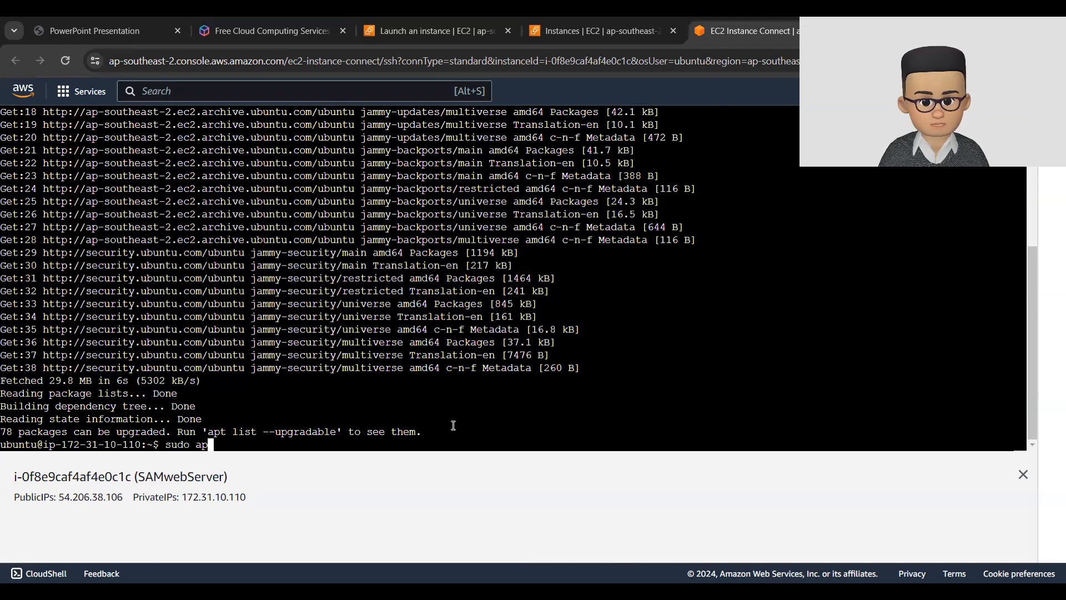
text(t upgrade)
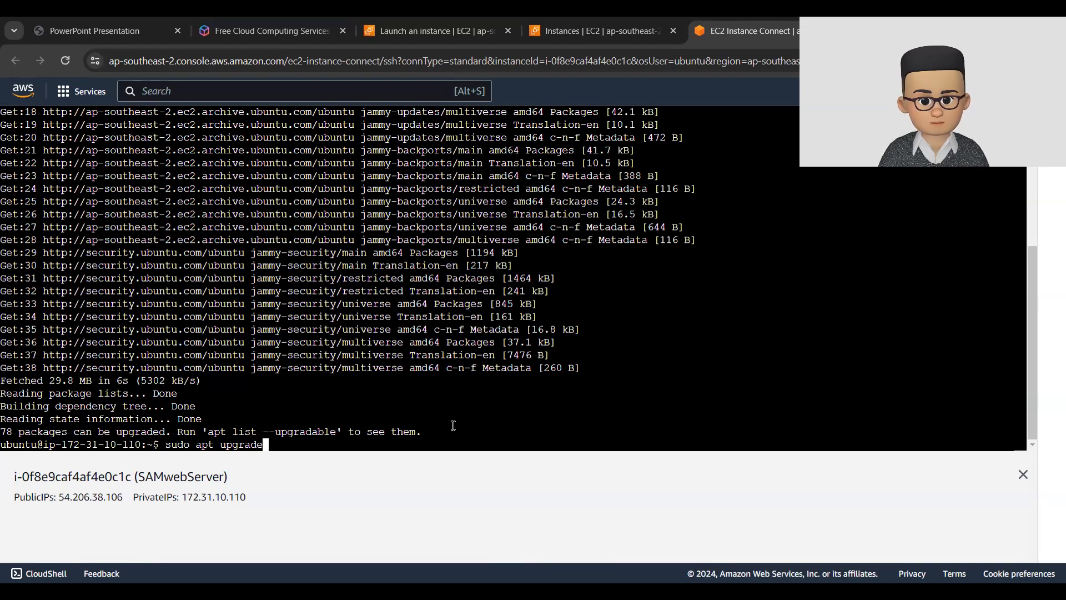
key(Return)
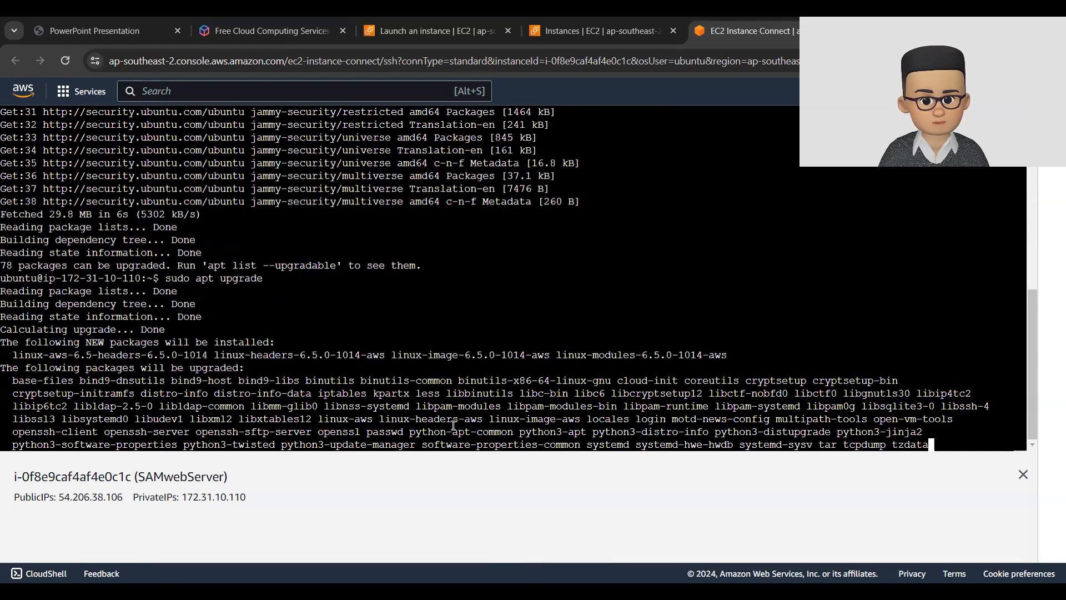
text(Y)
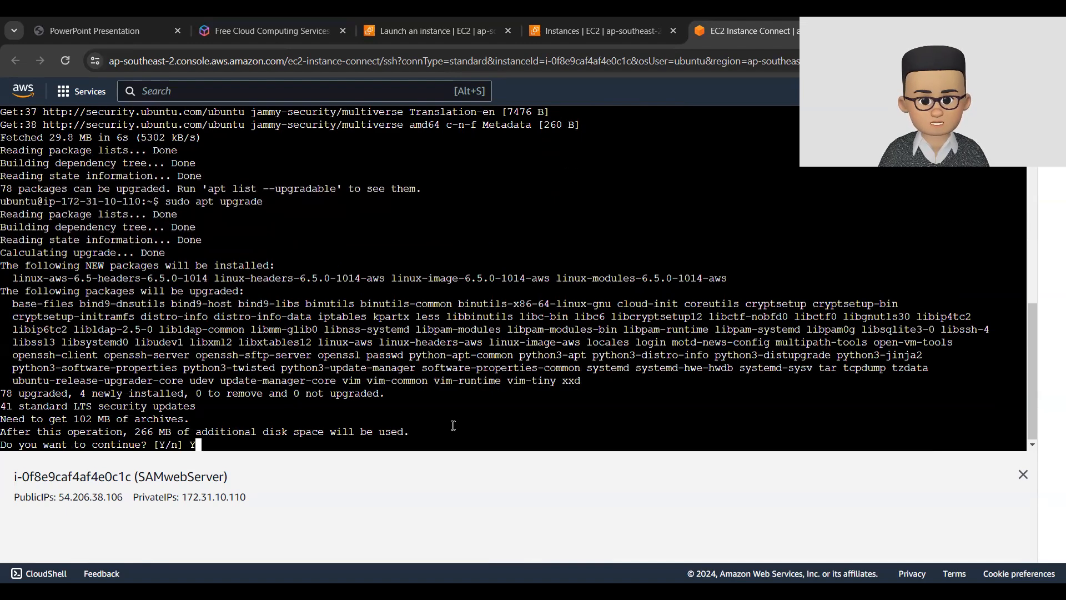
key(Return)
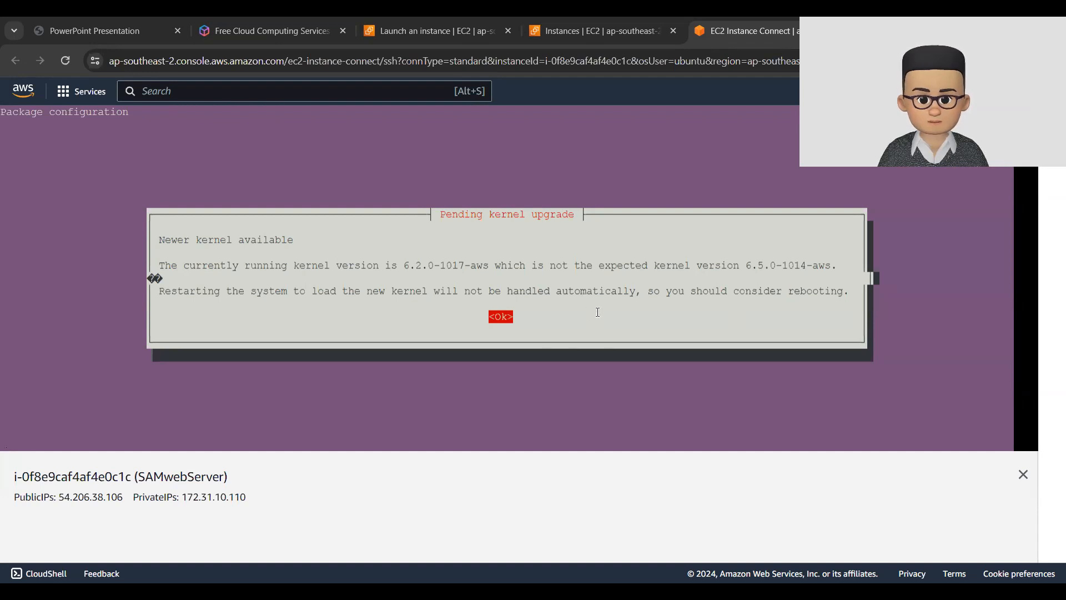
key(Return)
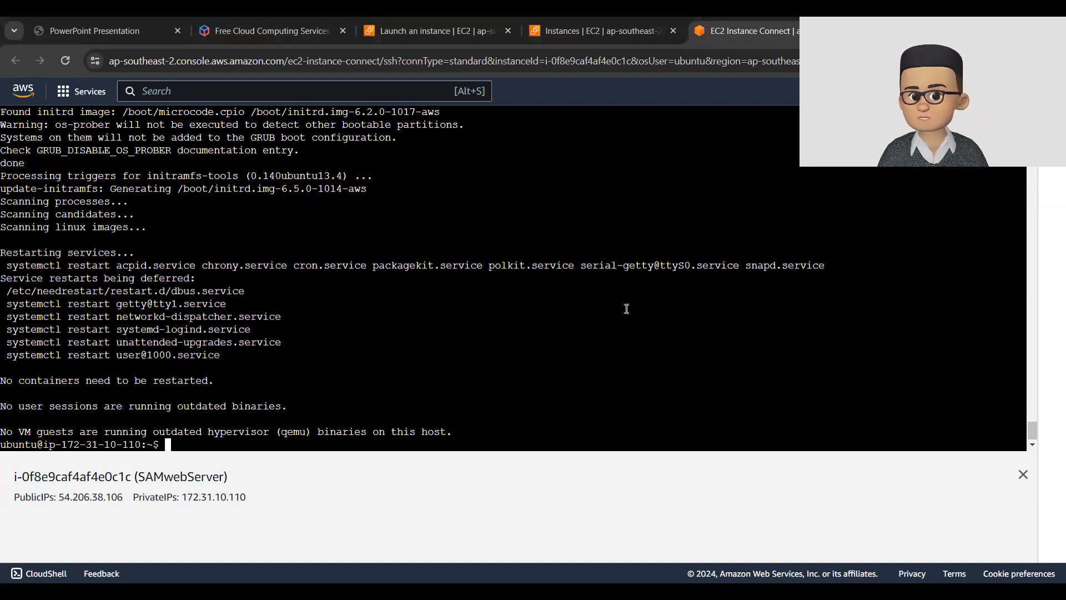
- Switch to the PowerPoint Presentation page to view the diagram for containerizing a WordPress site with Nginx
key(ctrl+1)
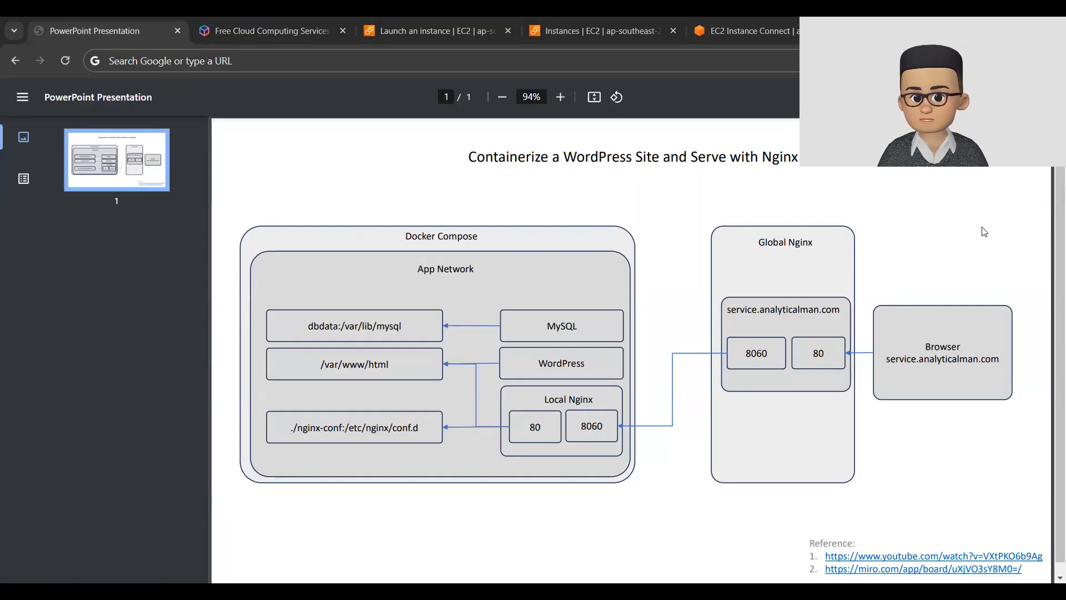